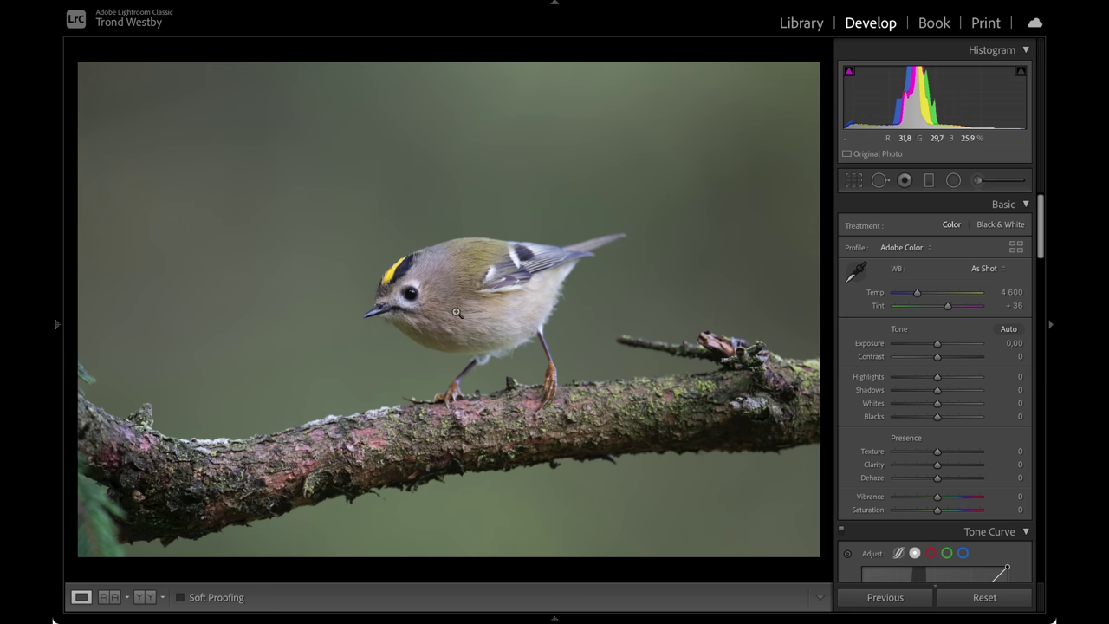
Step: Crop the goldcrest photo tighter with the aspect unlocked and rotate it 3.78°
click(853, 179)
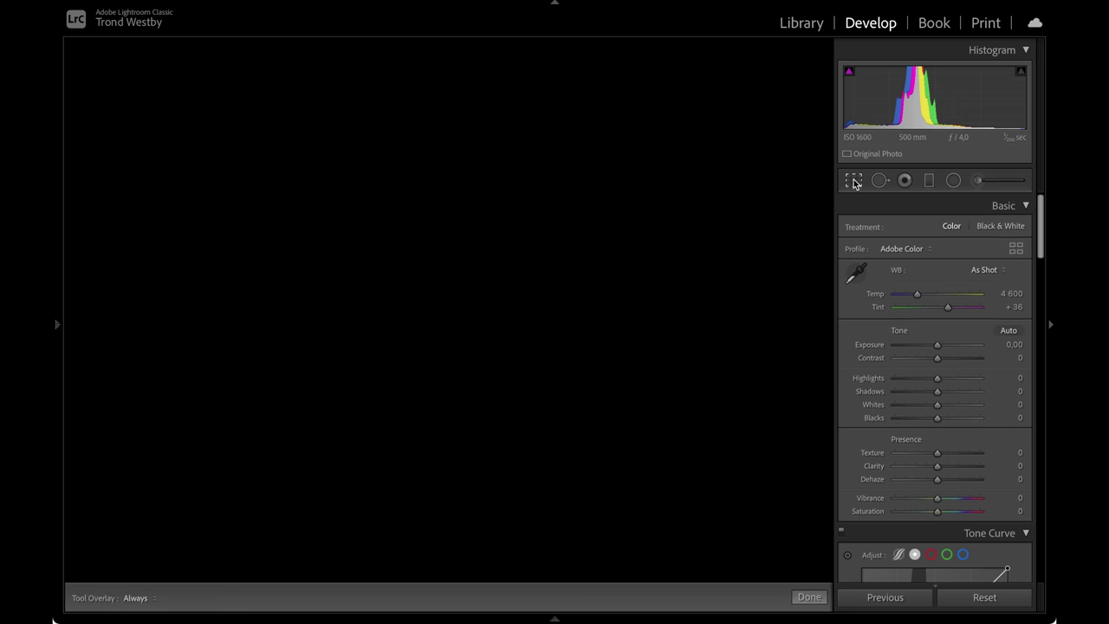
drag(658, 62, 658, 99)
drag(770, 520, 745, 504)
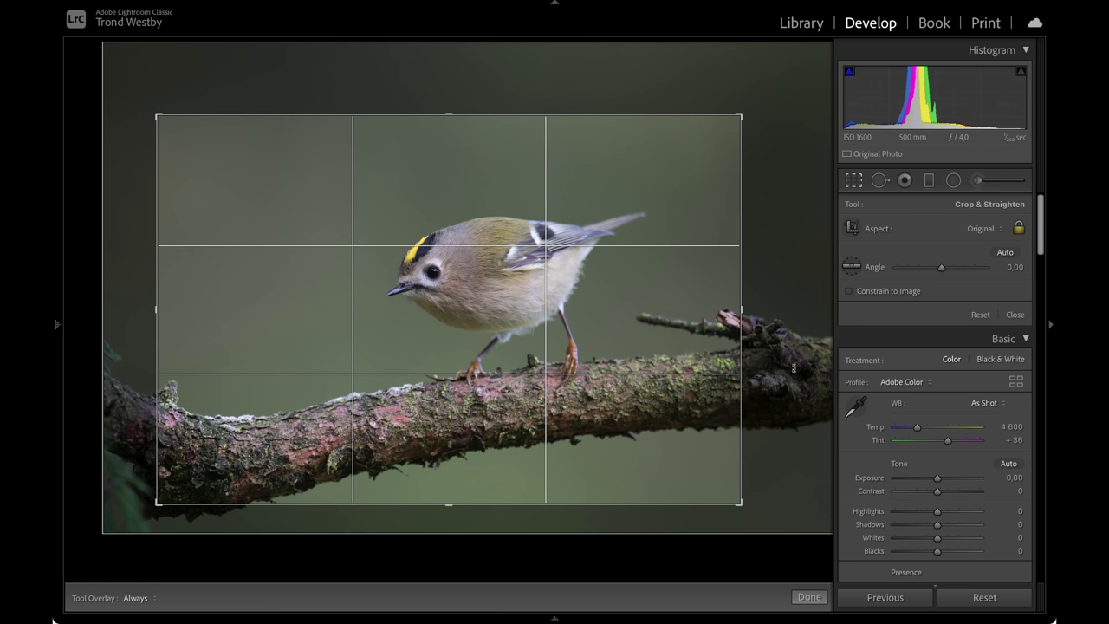
click(1017, 227)
mouse_move(741, 305)
mouse_down()
mouse_move(732, 303)
mouse_move(769, 299)
mouse_move(760, 289)
mouse_move(761, 311)
mouse_up()
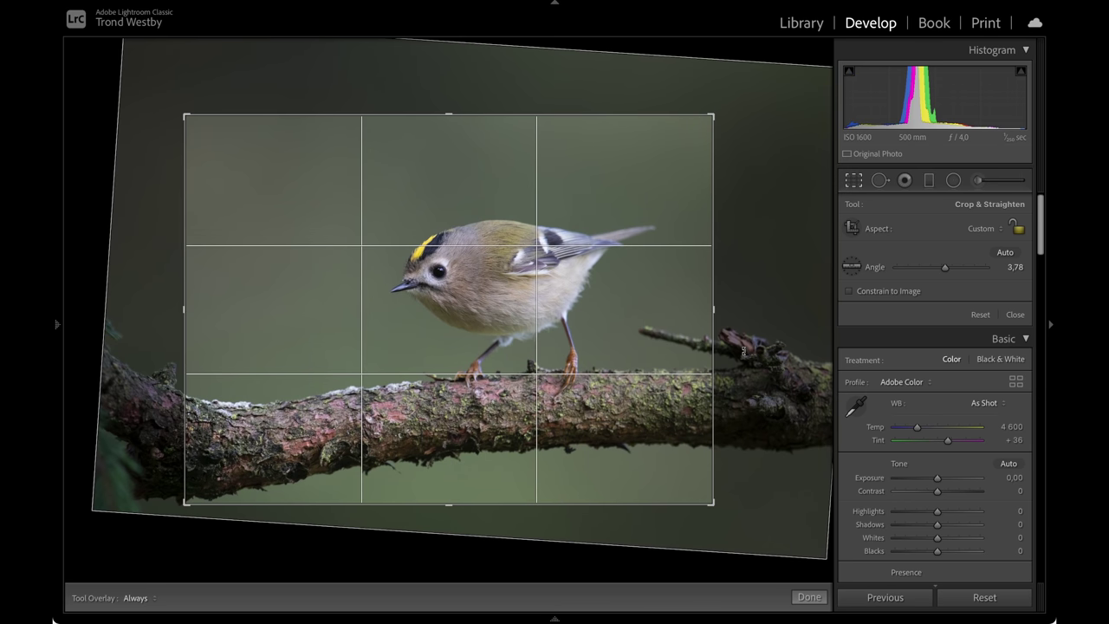
key(Return)
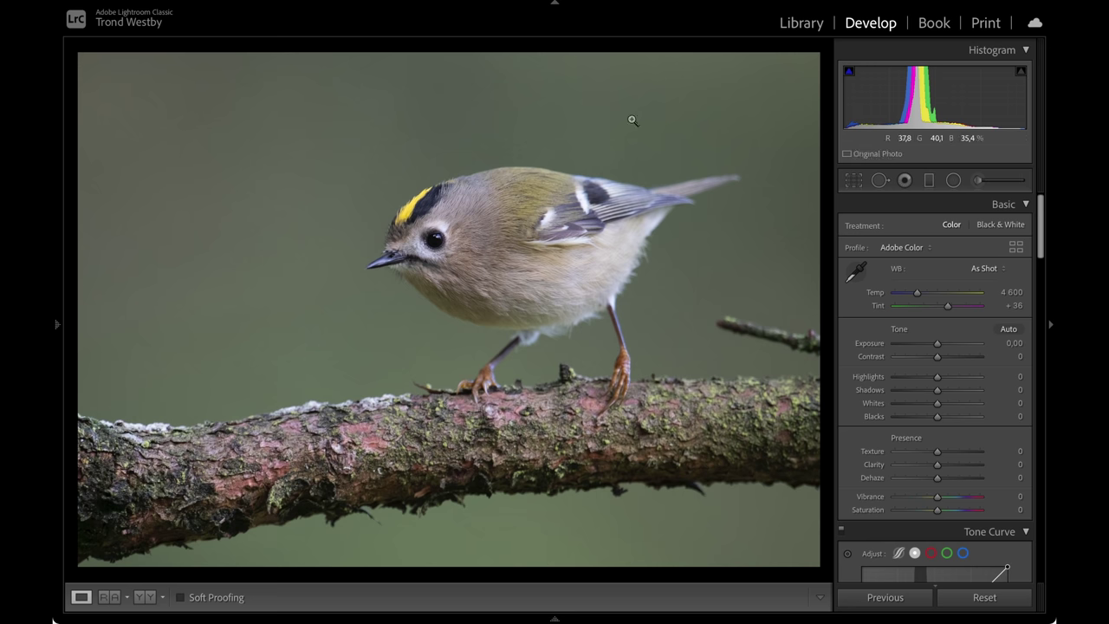
Step: Check the bird's detail at zoom, then set Vibrance and Saturation to +5
click(465, 105)
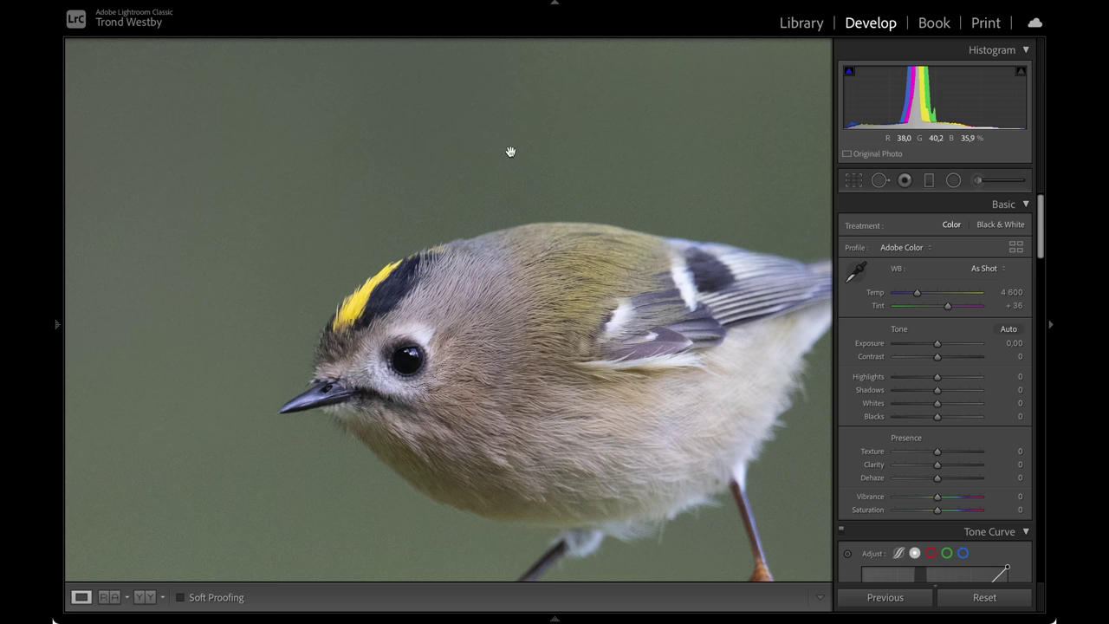
click(493, 181)
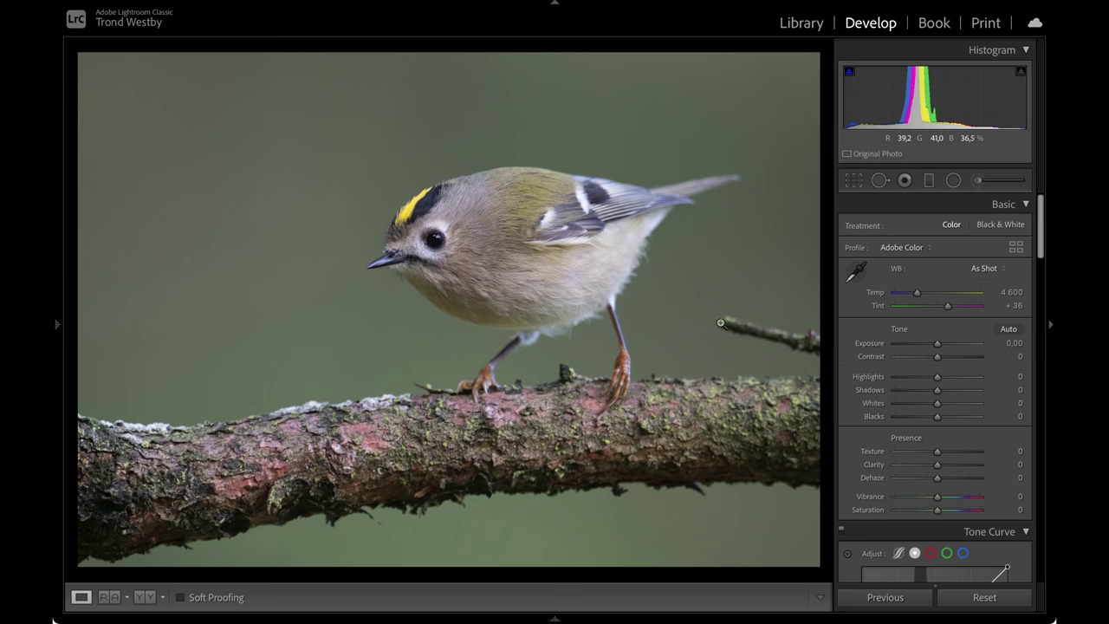
scroll(940, 390, down, 1)
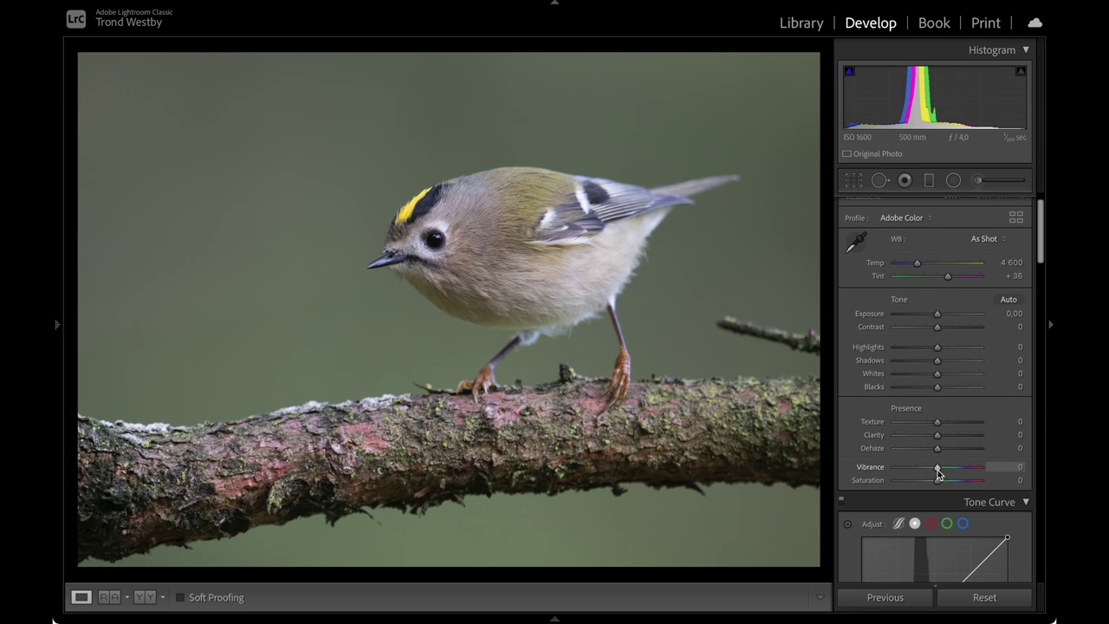
drag(938, 470, 940, 480)
key(Up)
key(Up)
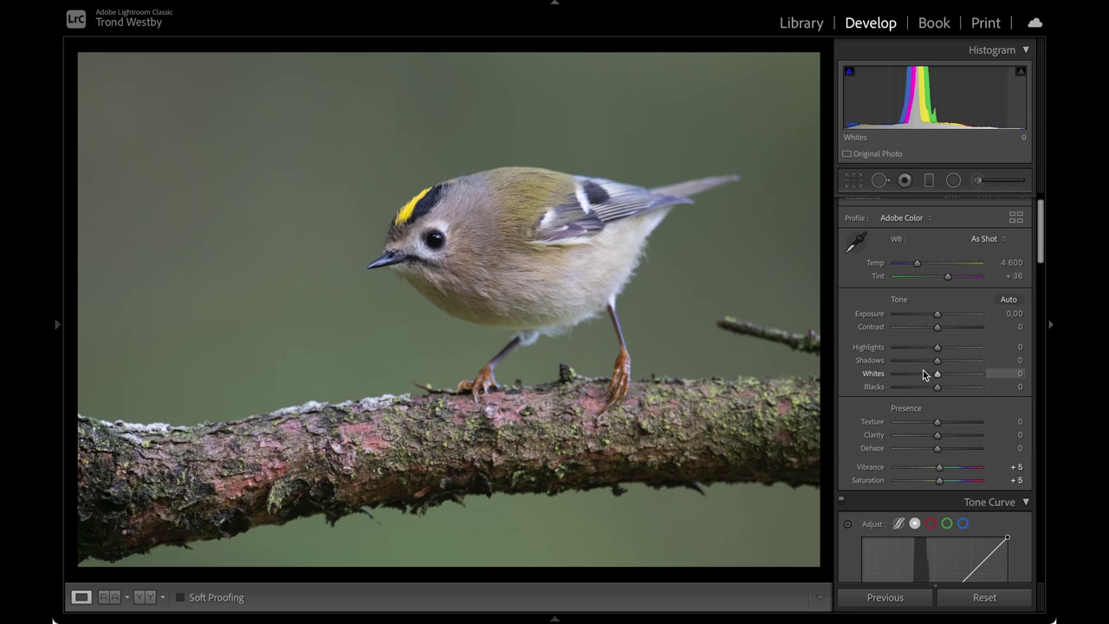
scroll(923, 373, down, 1)
scroll(924, 374, down, 5)
scroll(941, 471, up, 6)
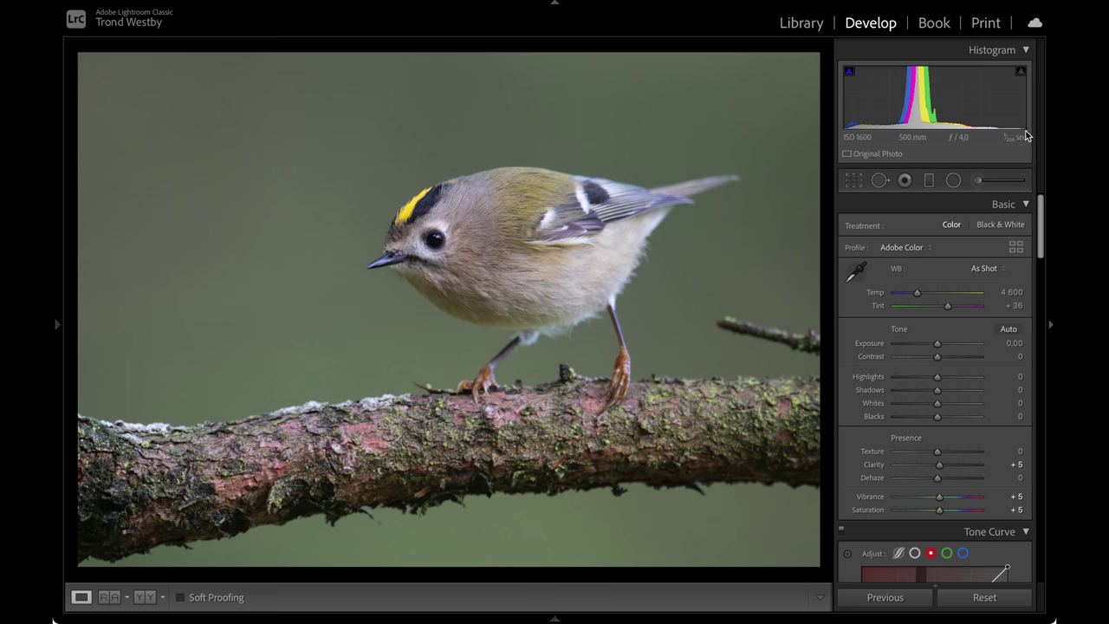
click(849, 76)
Step: Set Clarity to +5 and lift Whites to +20, with Highlights at −15
scroll(932, 279, down, 4)
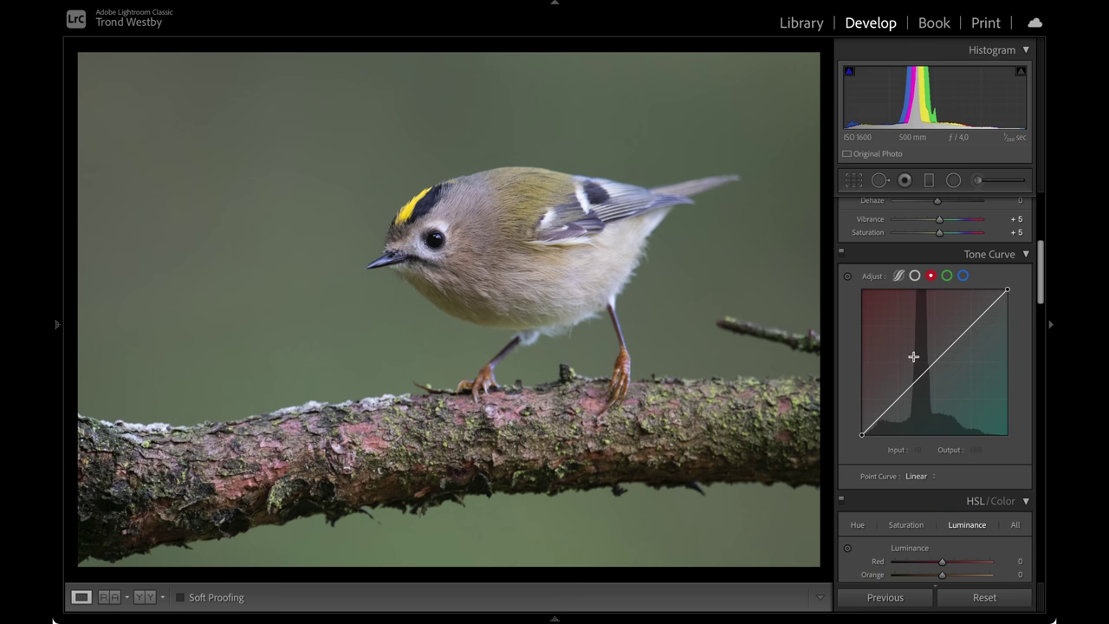
scroll(839, 405, up, 5)
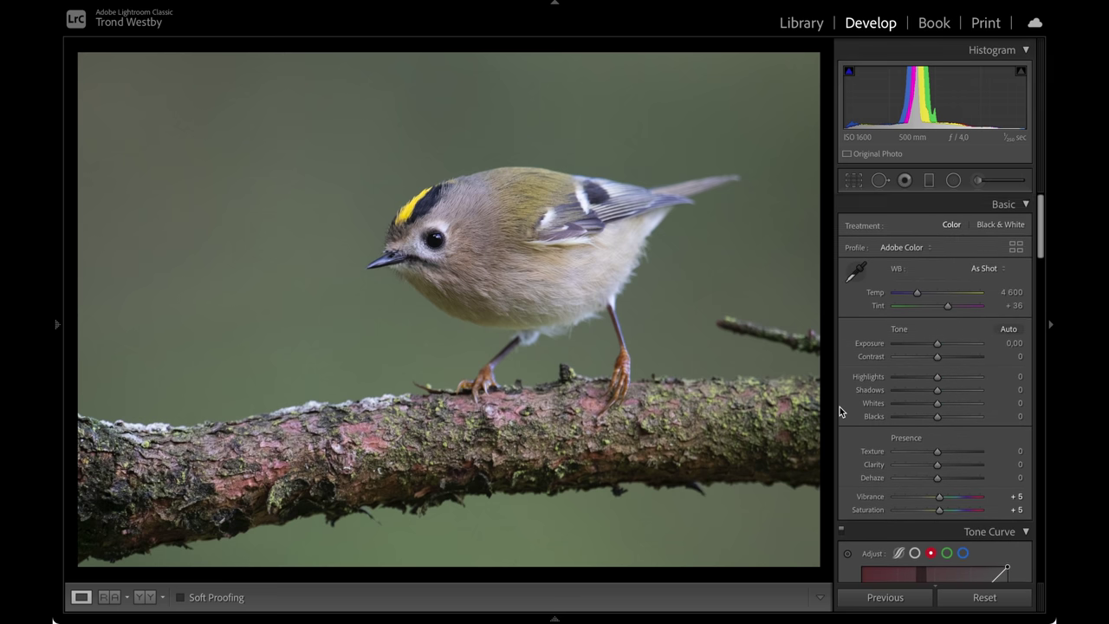
key(equal)
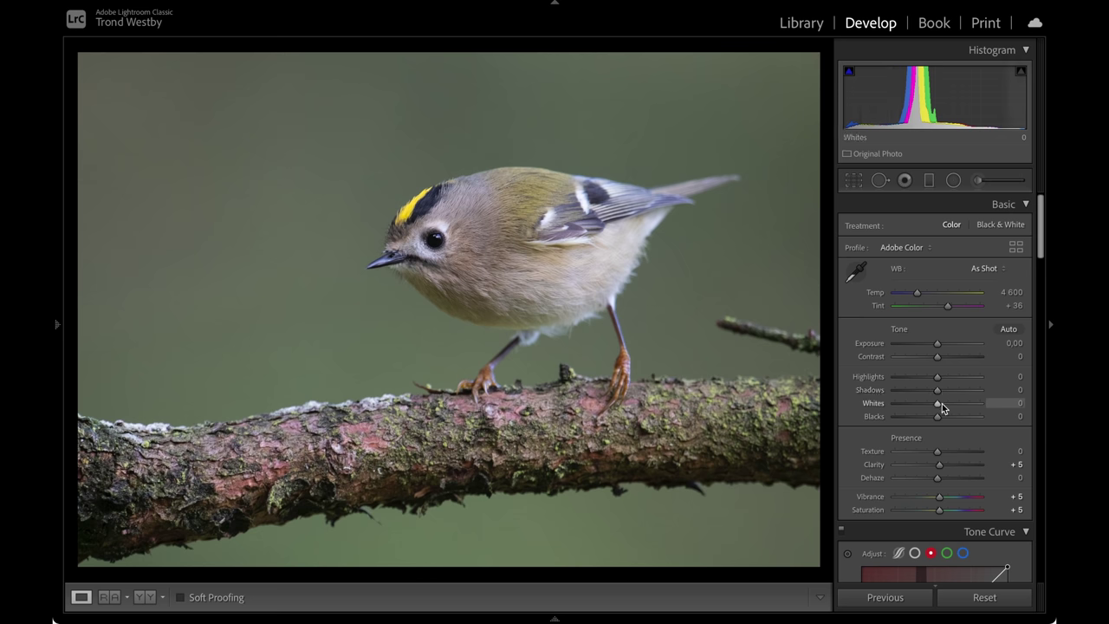
drag(941, 404, 944, 408)
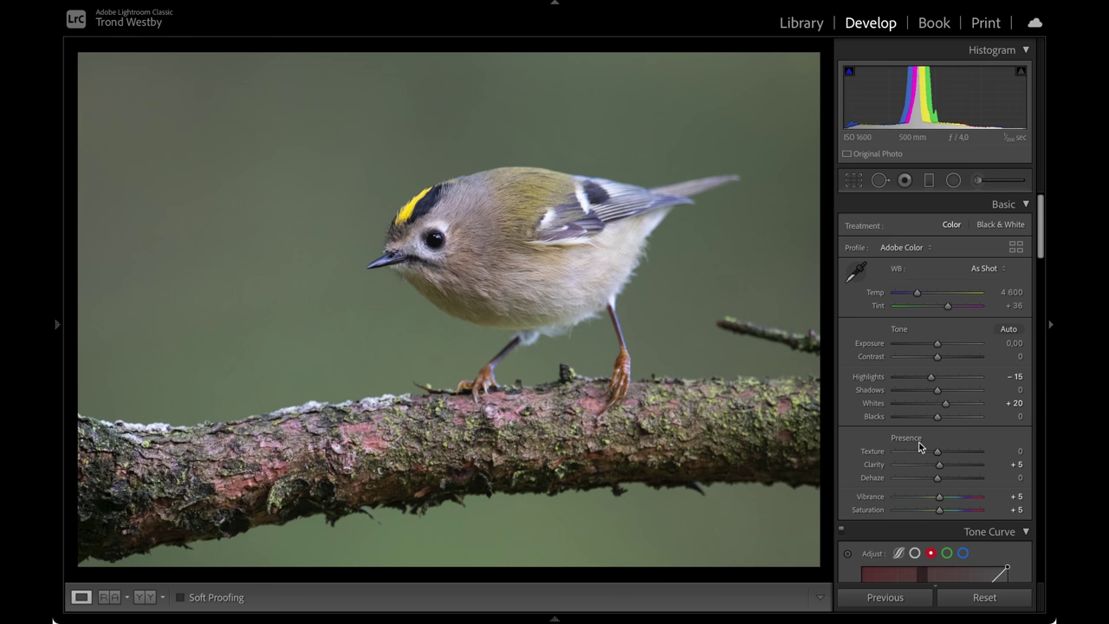
scroll(920, 446, down, 1)
scroll(920, 447, down, 3)
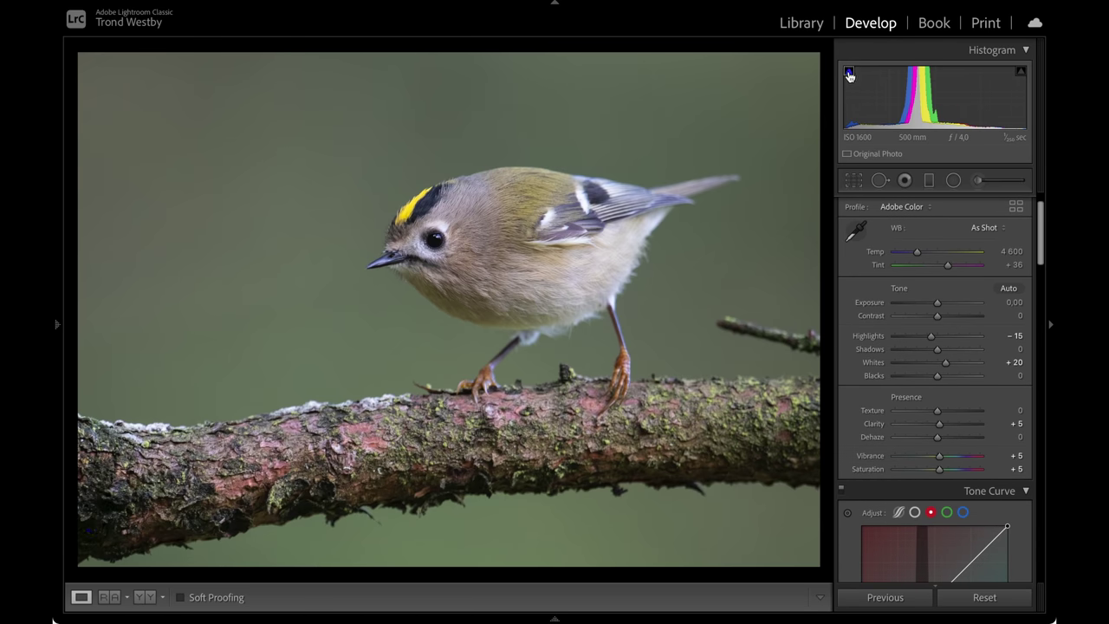
scroll(924, 414, down, 15)
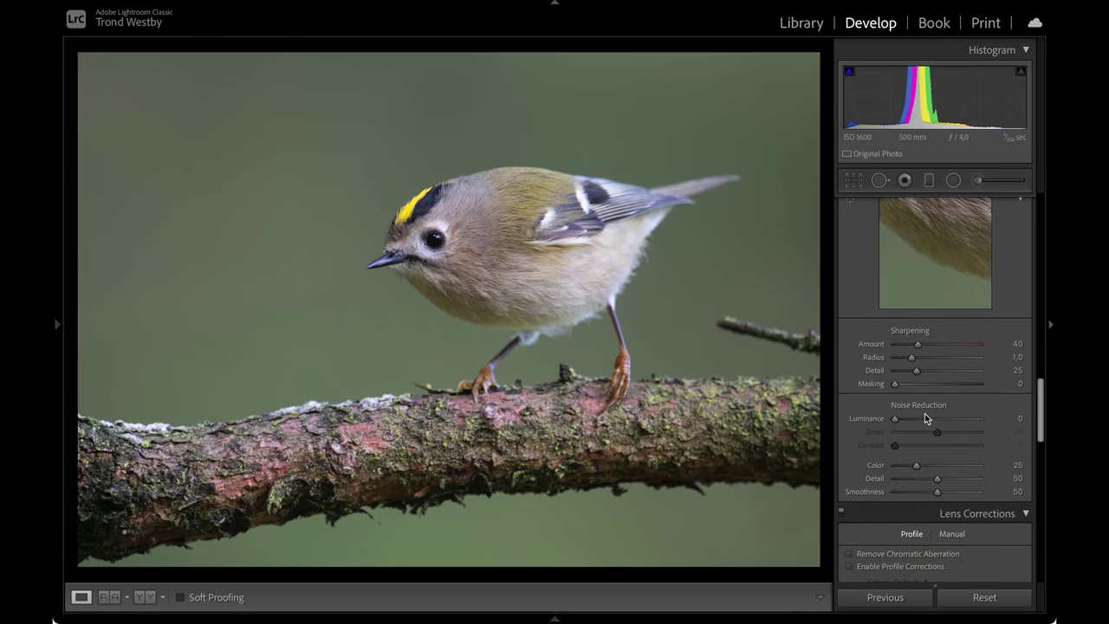
scroll(925, 413, down, 1)
scroll(924, 413, up, 4)
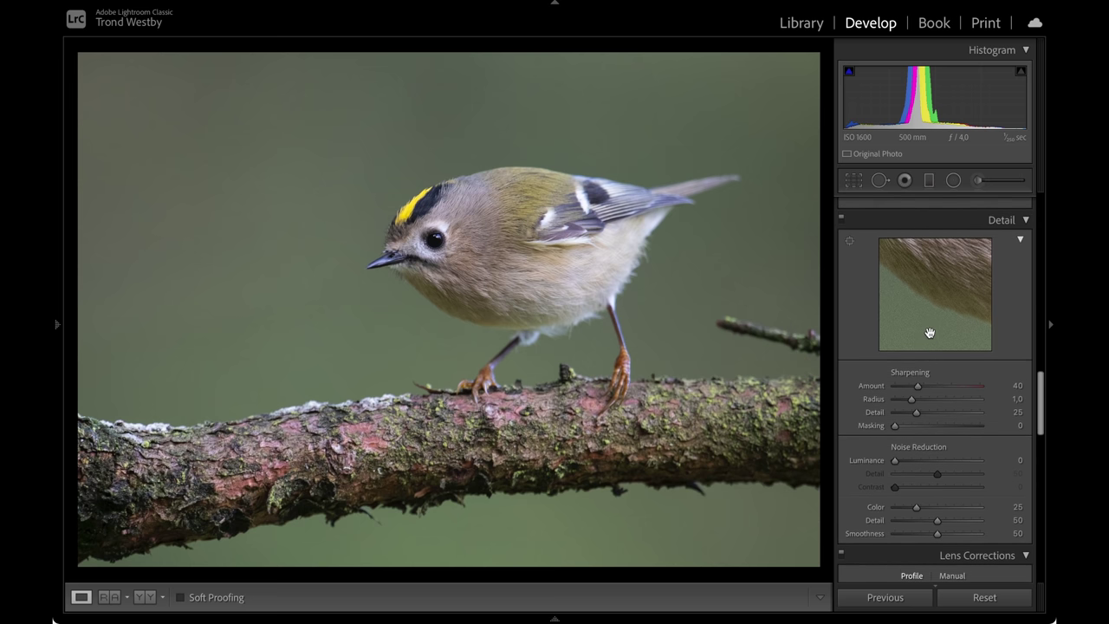
scroll(930, 337, down, 3)
scroll(930, 337, down, 20)
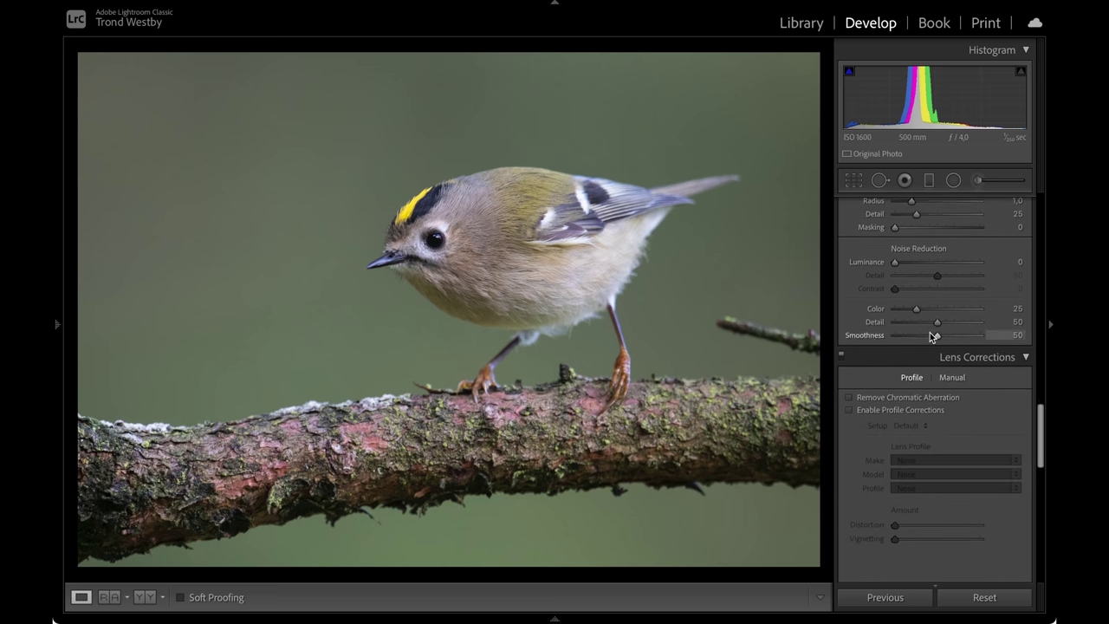
scroll(929, 334, down, 10)
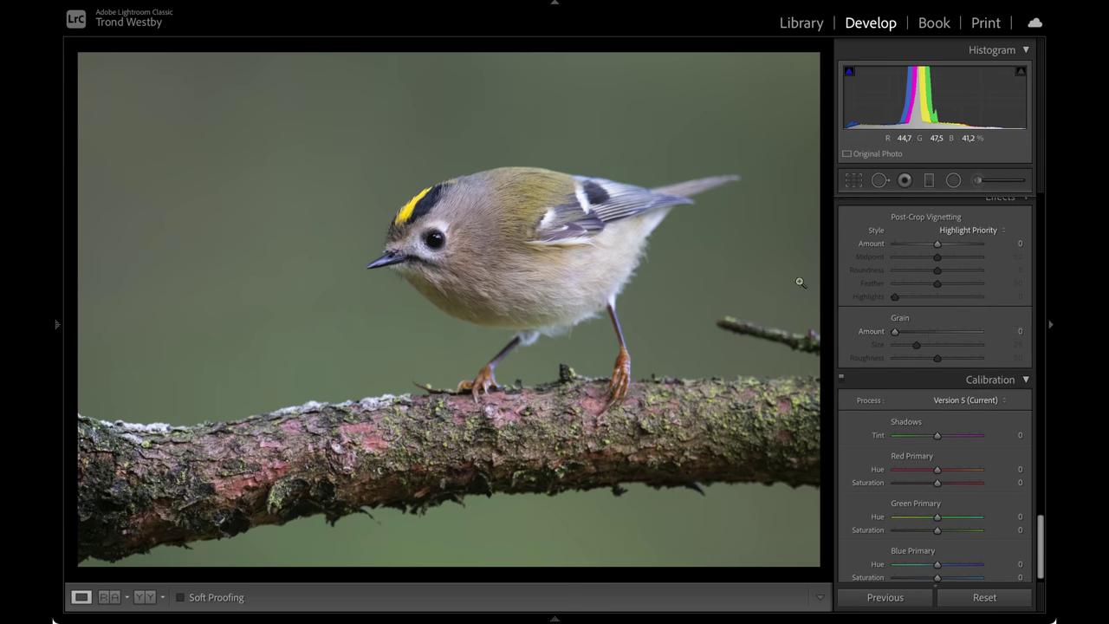
scroll(945, 310, up, 4)
scroll(944, 310, up, 8)
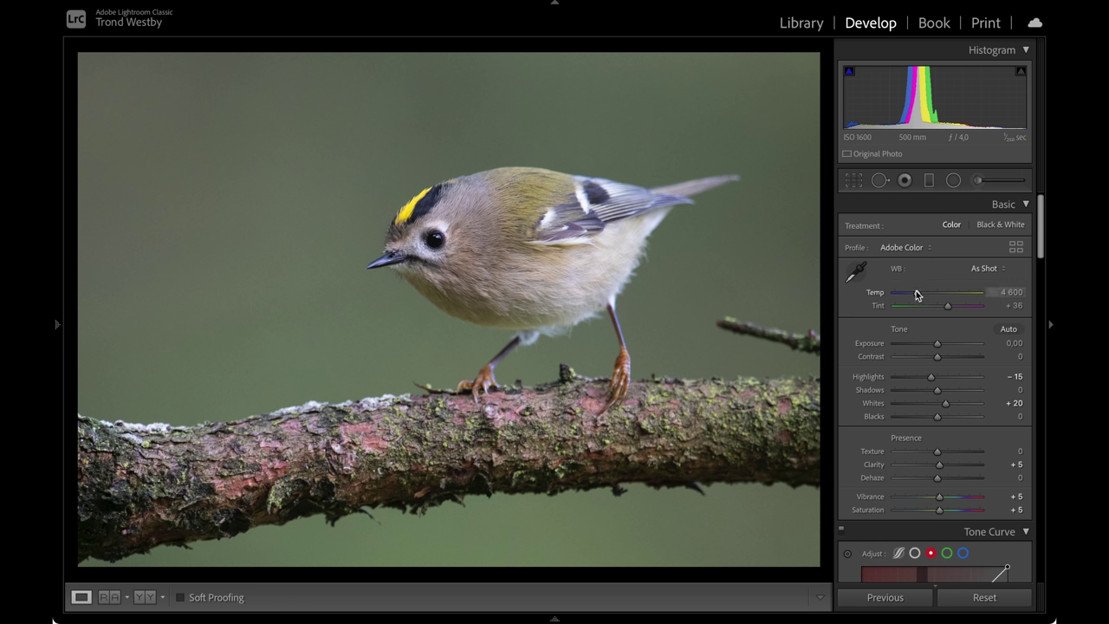
Step: Scroll back up to the Basic panel's white balance controls to warm Temp to 4700
scroll(917, 295, up, 1)
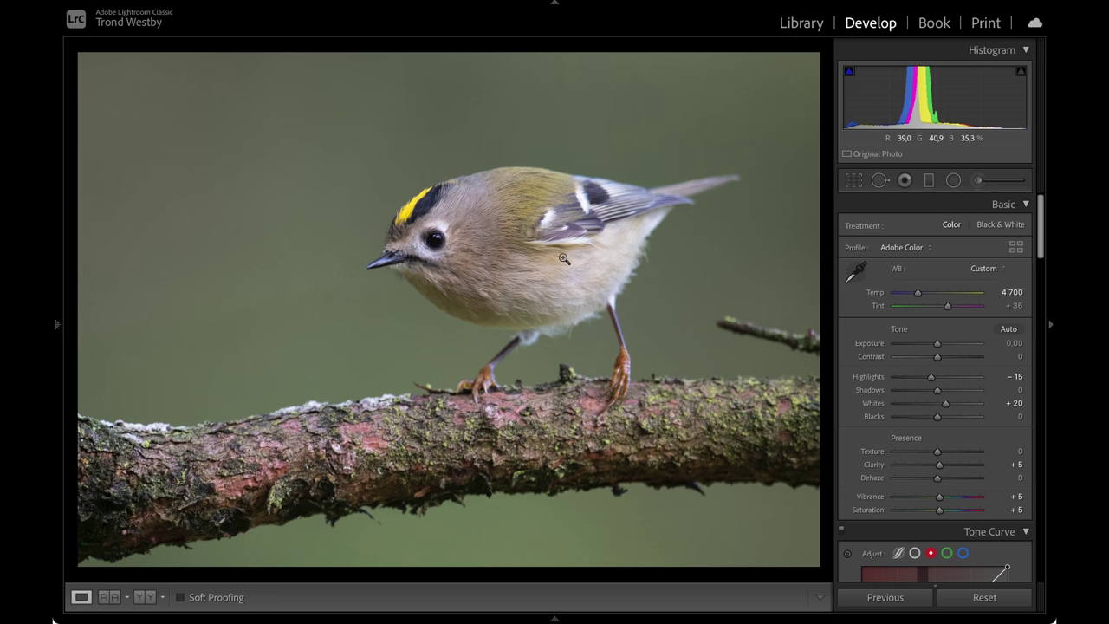
Step: Send the goldcrest photo from Lightroom to Topaz DeNoise AI via Edit In
right_click(487, 294)
mouse_move(550, 296)
click(710, 309)
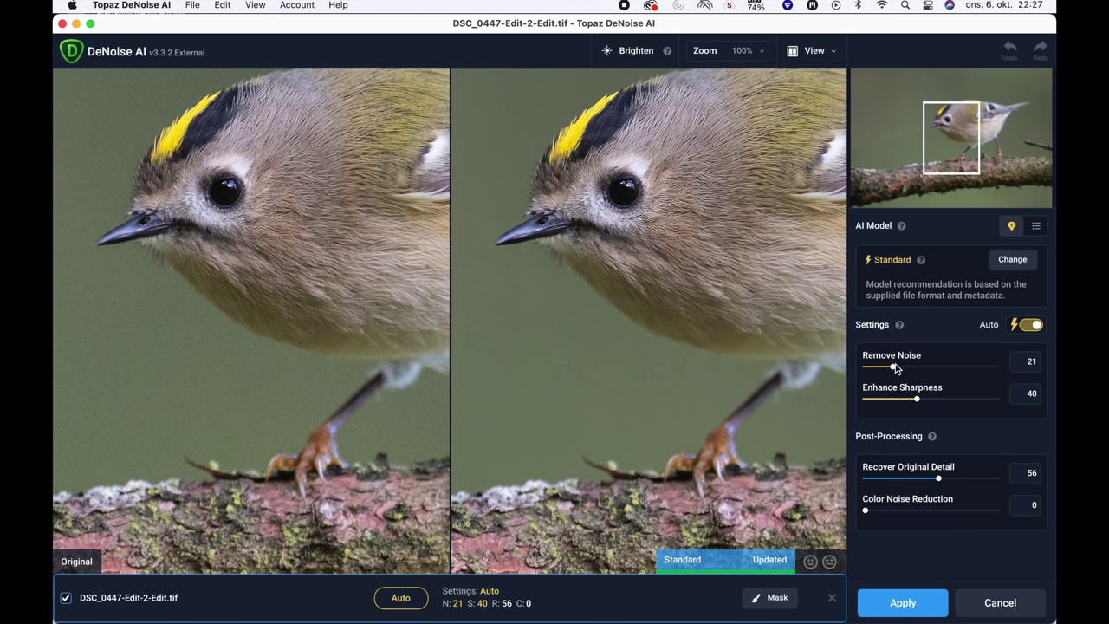
Step: Lower the Remove Noise strength from 21 to 20
drag(894, 367, 879, 367)
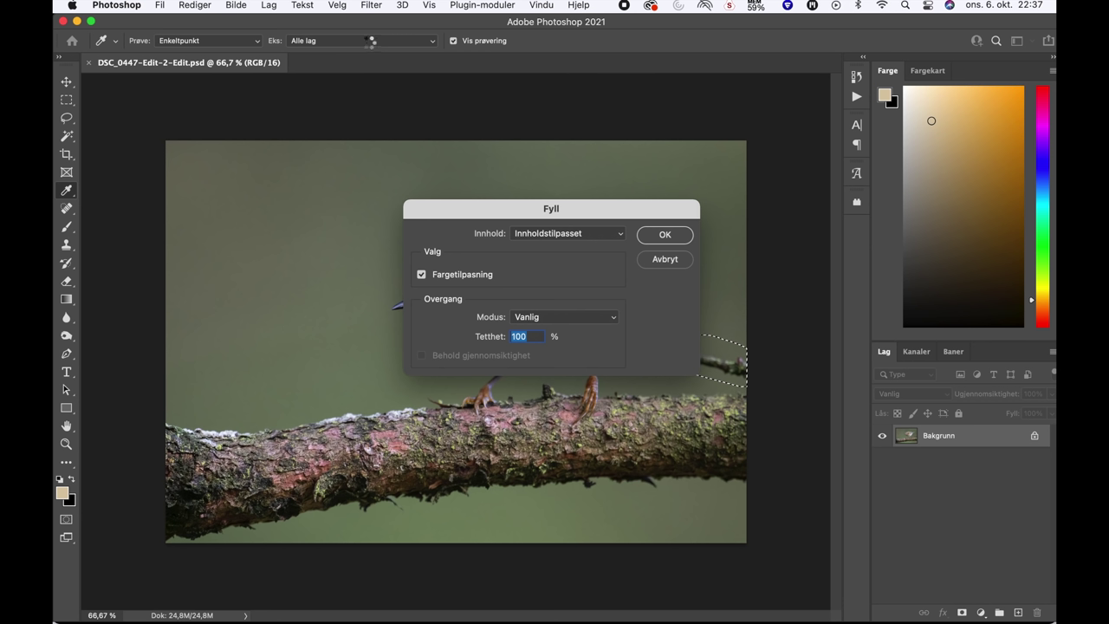
Step: Confirm the Content-Aware fill over the twig and deselect the patched area
key(Return)
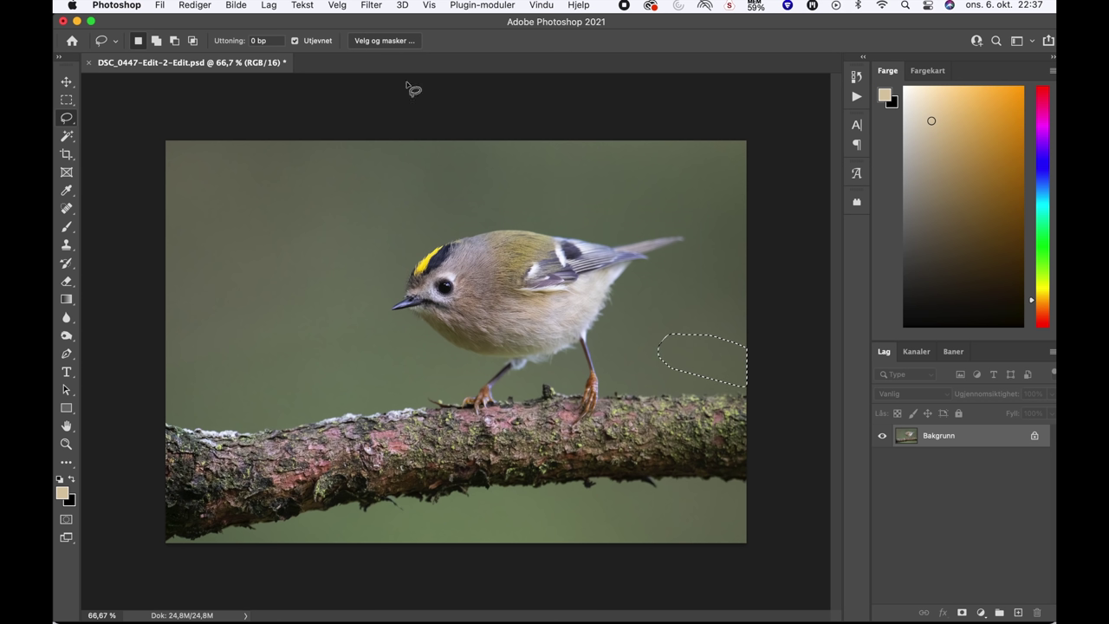
click(674, 315)
Step: Apply a Curves adjustment raising the red channel's highlight point from 205 to 209
click(245, 6)
mouse_move(251, 45)
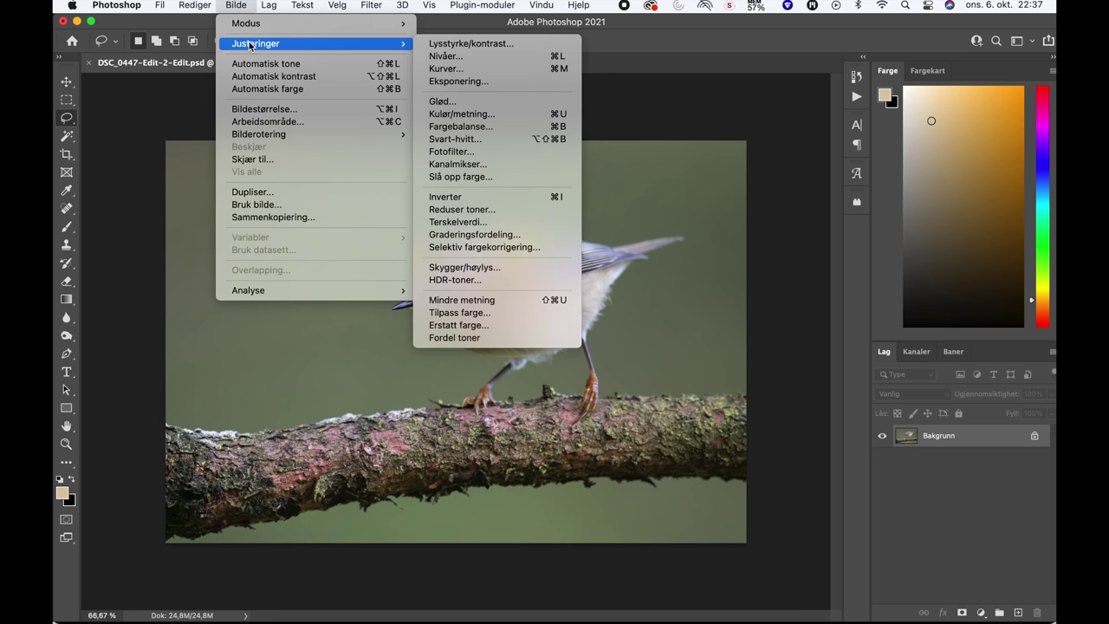
click(482, 71)
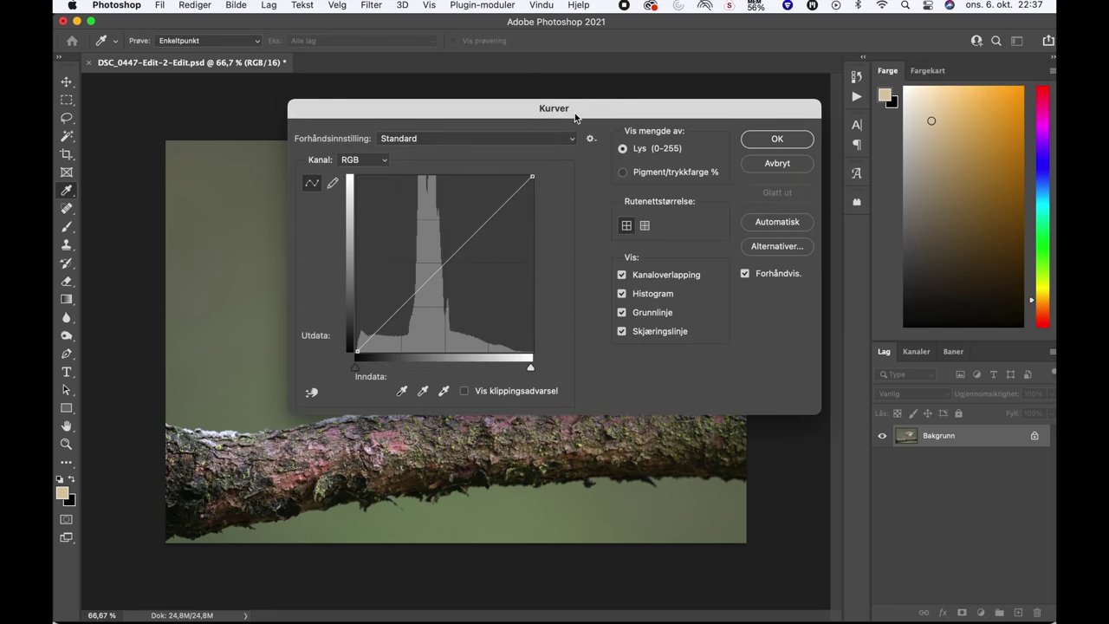
drag(594, 112, 926, 82)
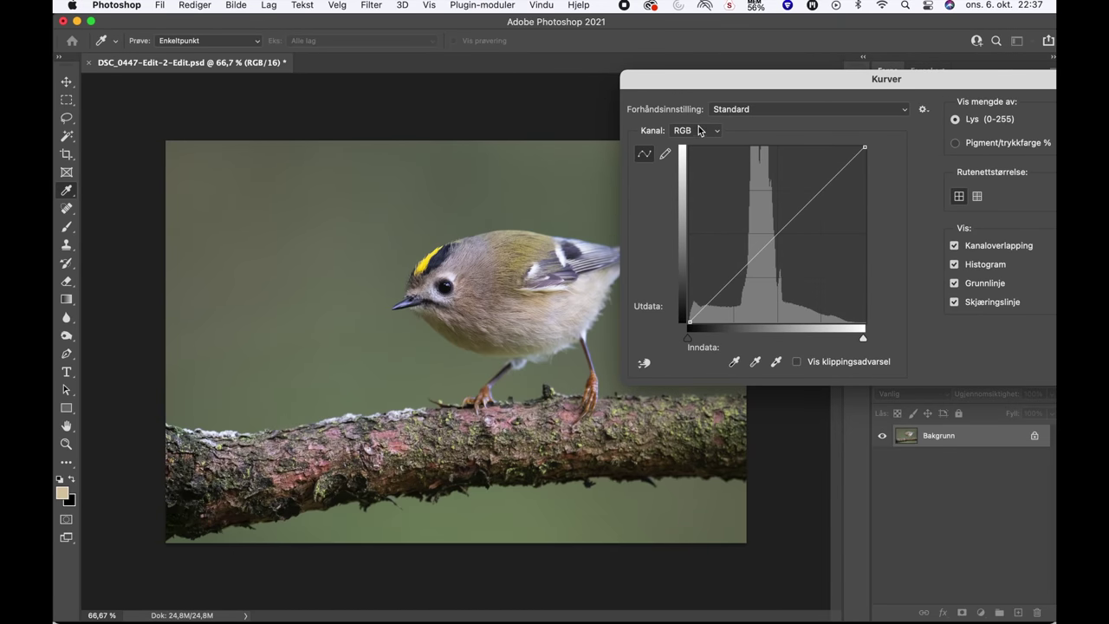
click(698, 130)
click(705, 145)
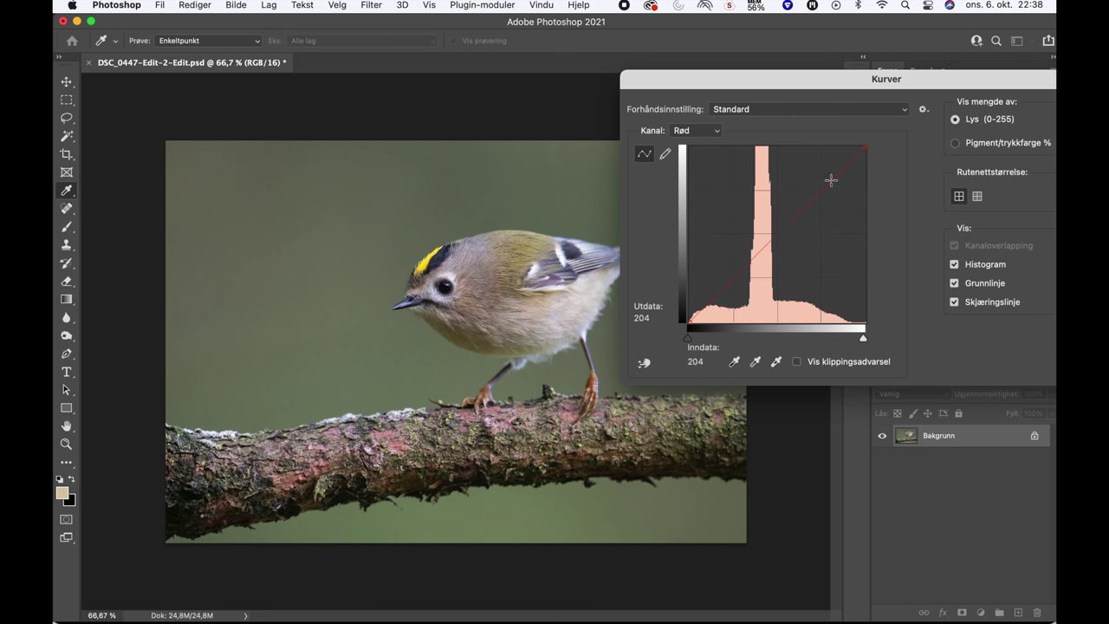
click(831, 179)
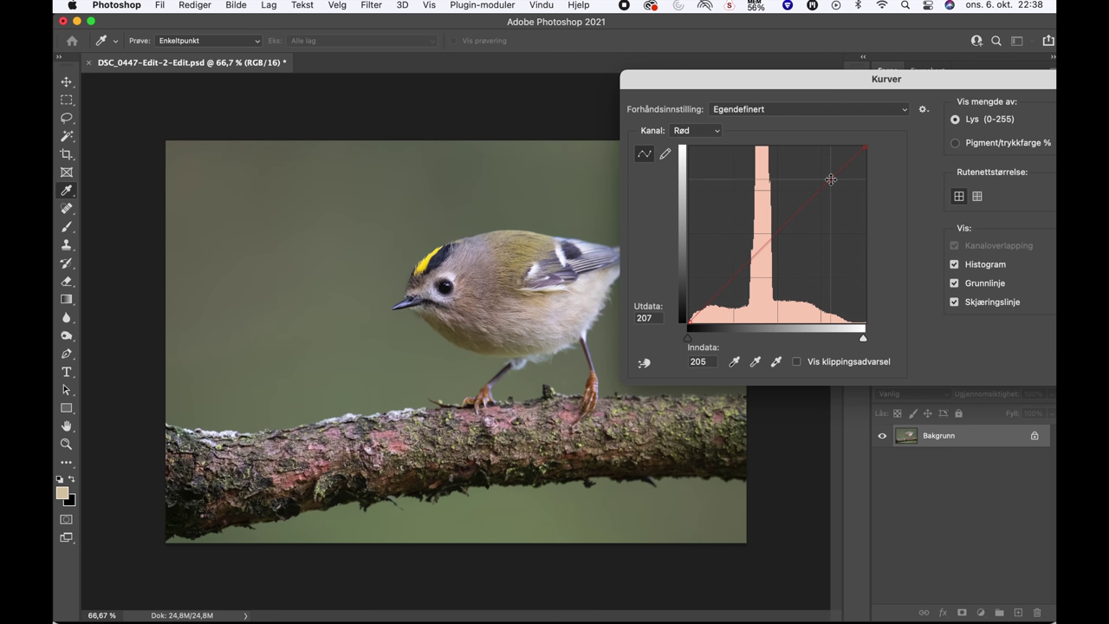
key(Up)
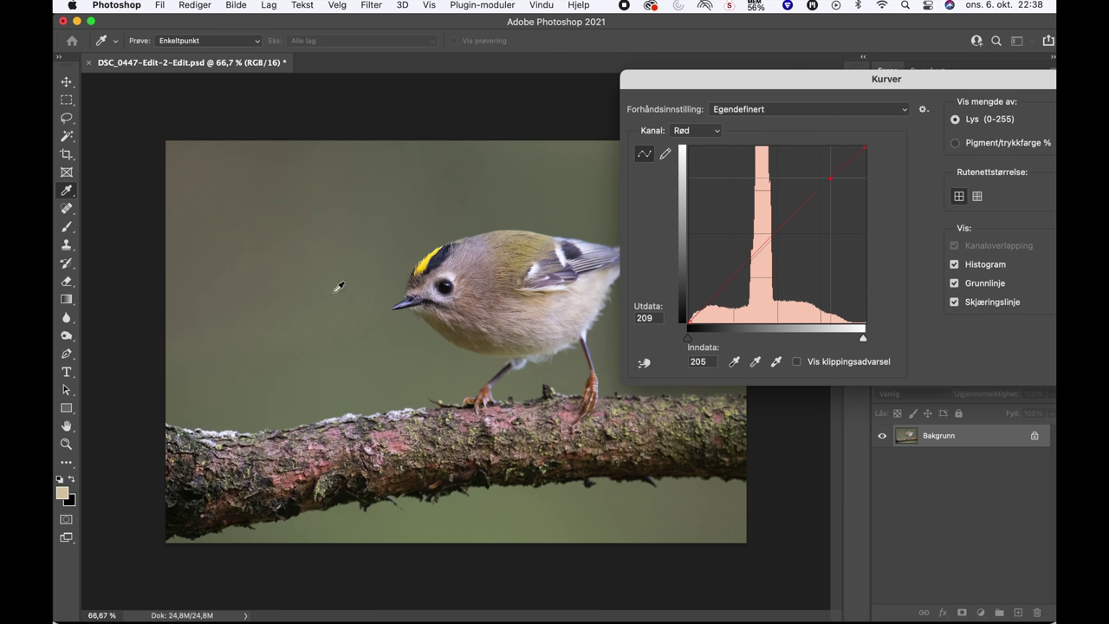
key(Return)
key(l)
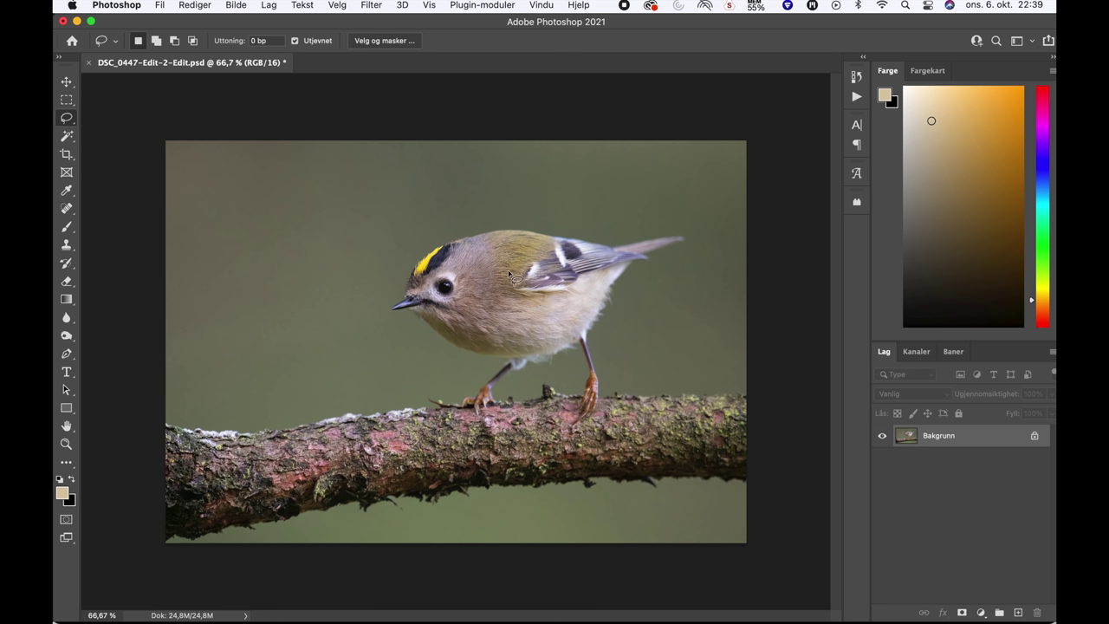
Step: Open the Filter menu to reach the Sharpen filters
click(369, 7)
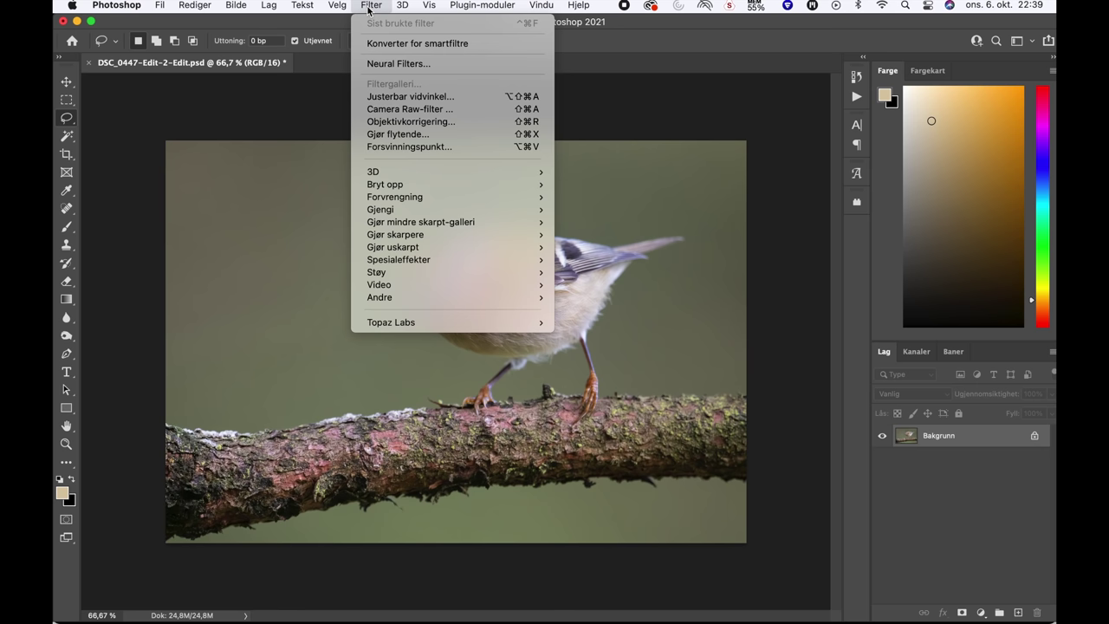
Step: Apply Smart Sharpen with Amount 74%, Radius 0.2 px and Reduce Noise 10%
mouse_move(407, 236)
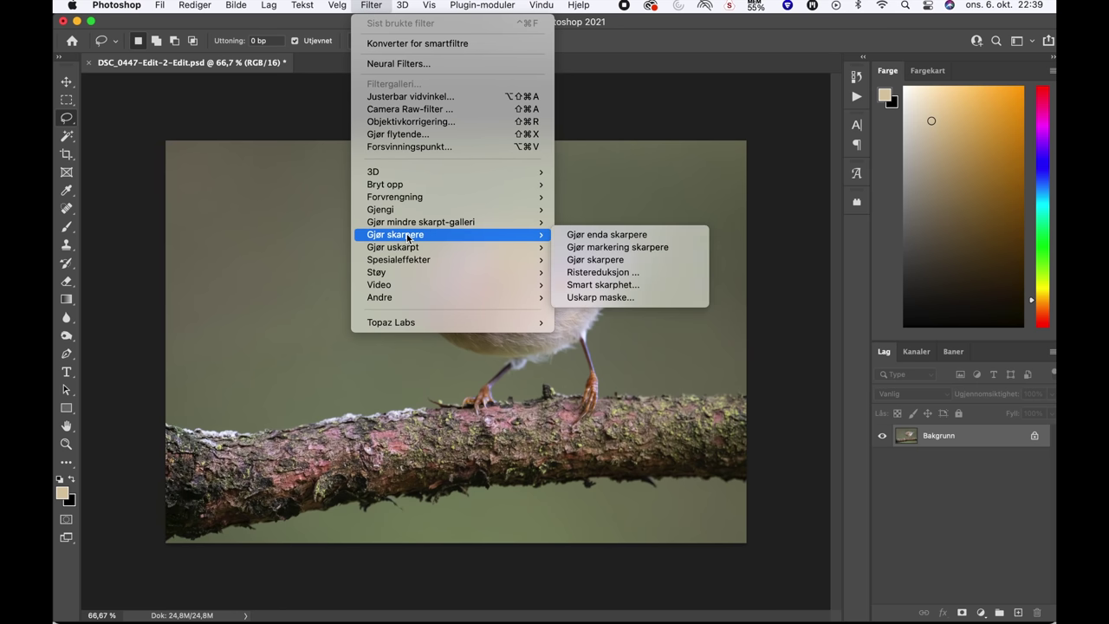
click(597, 281)
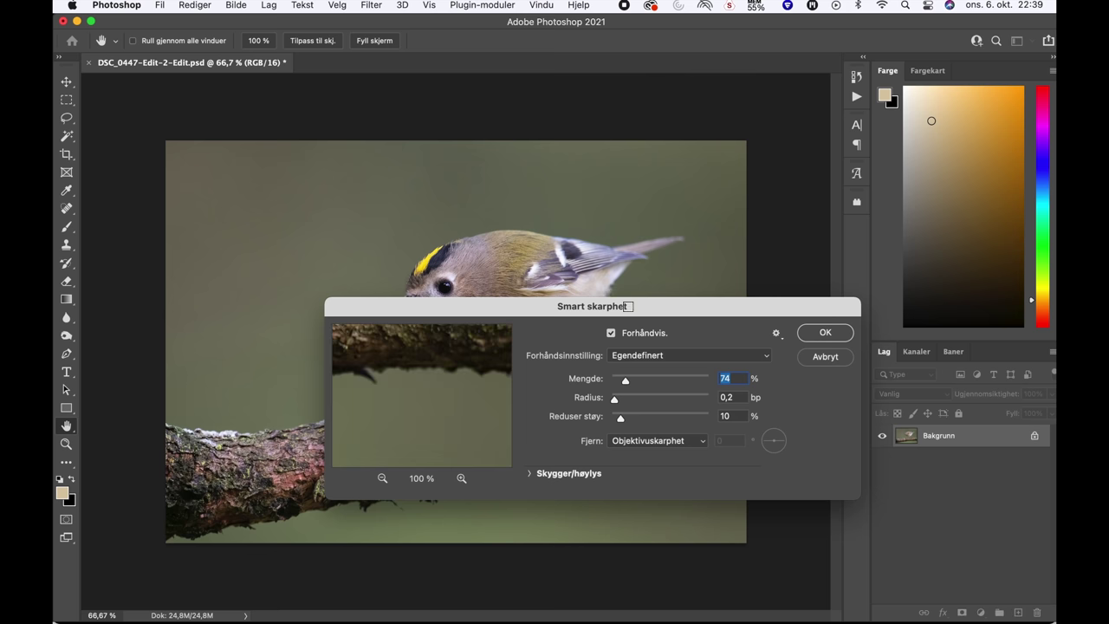
drag(629, 306, 697, 47)
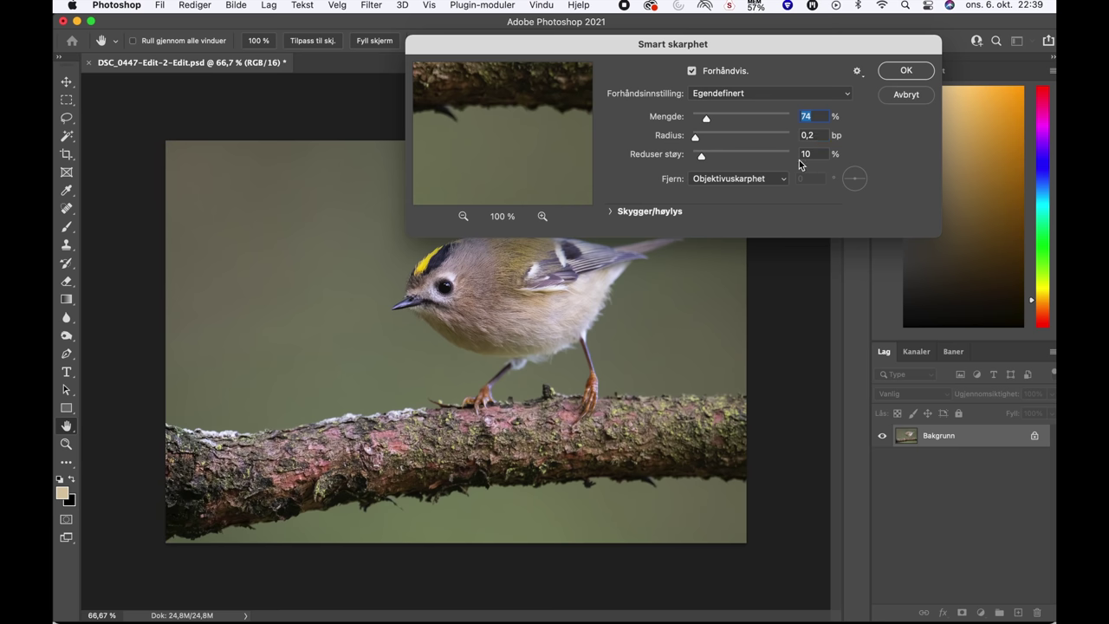
click(902, 76)
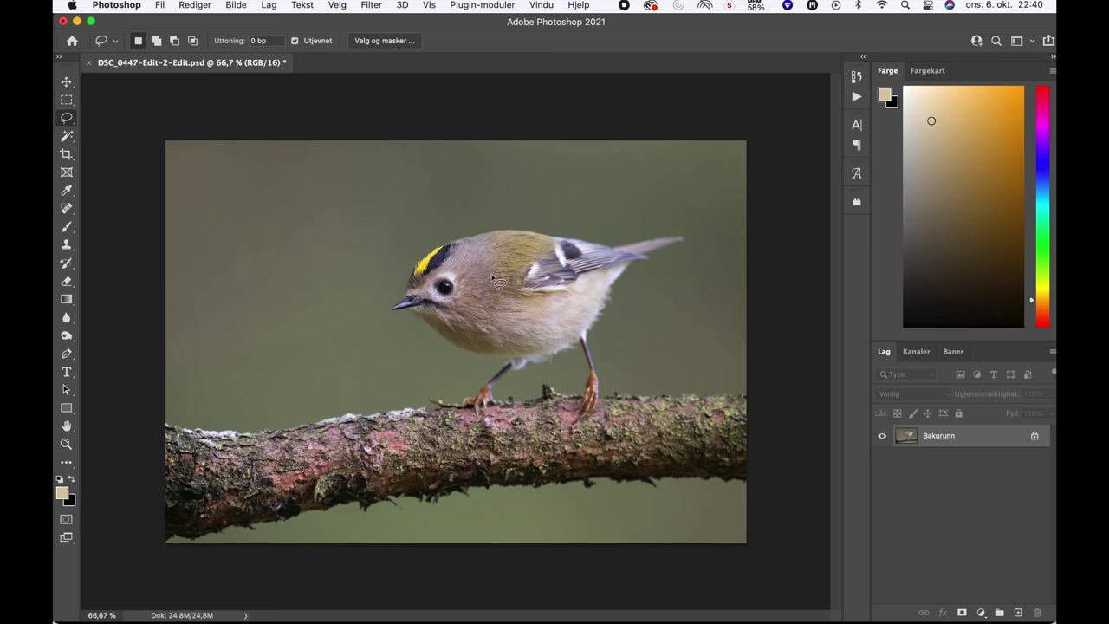
Step: Zoom in on the bird to check the sharpening, zoom back out, and open the Image menu
scroll(494, 281, up, 5)
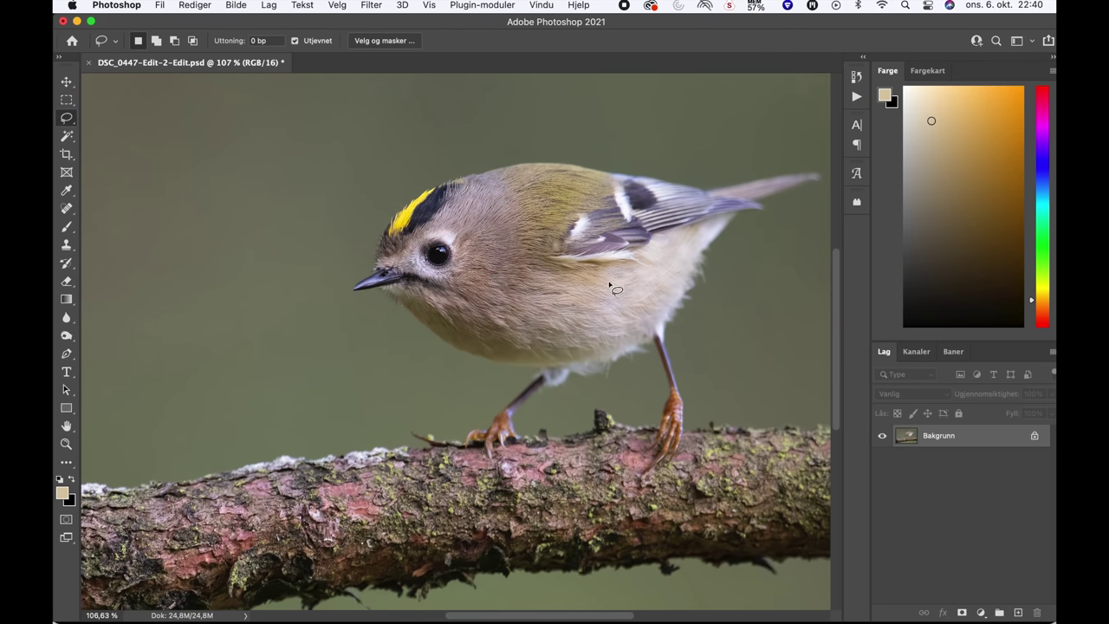
scroll(610, 285, down, 2)
scroll(610, 286, down, 3)
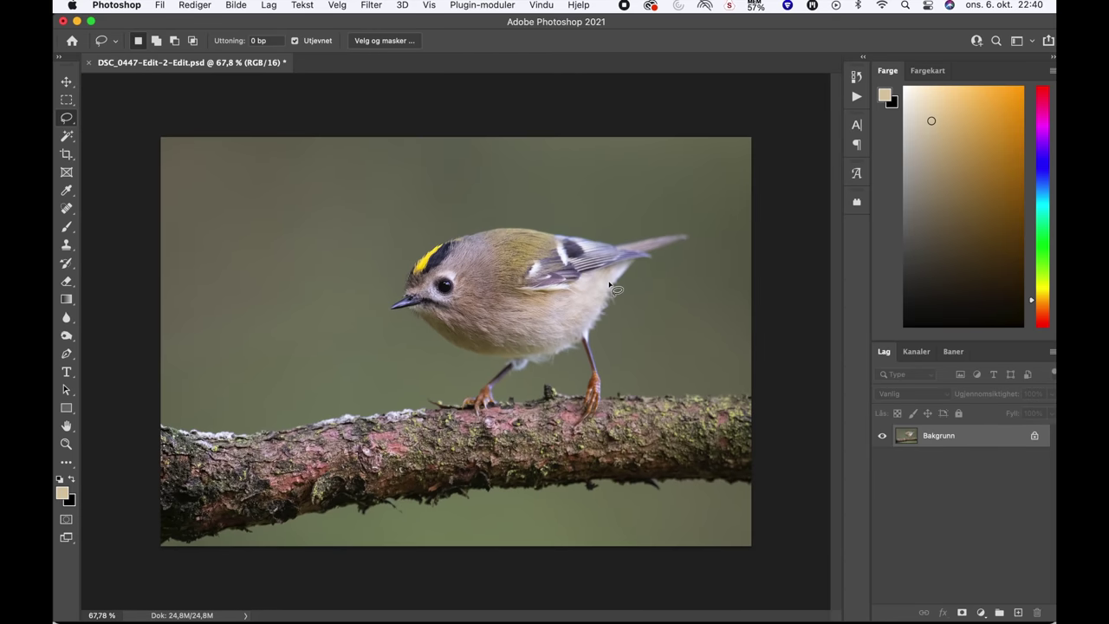
scroll(391, 384, down, 2)
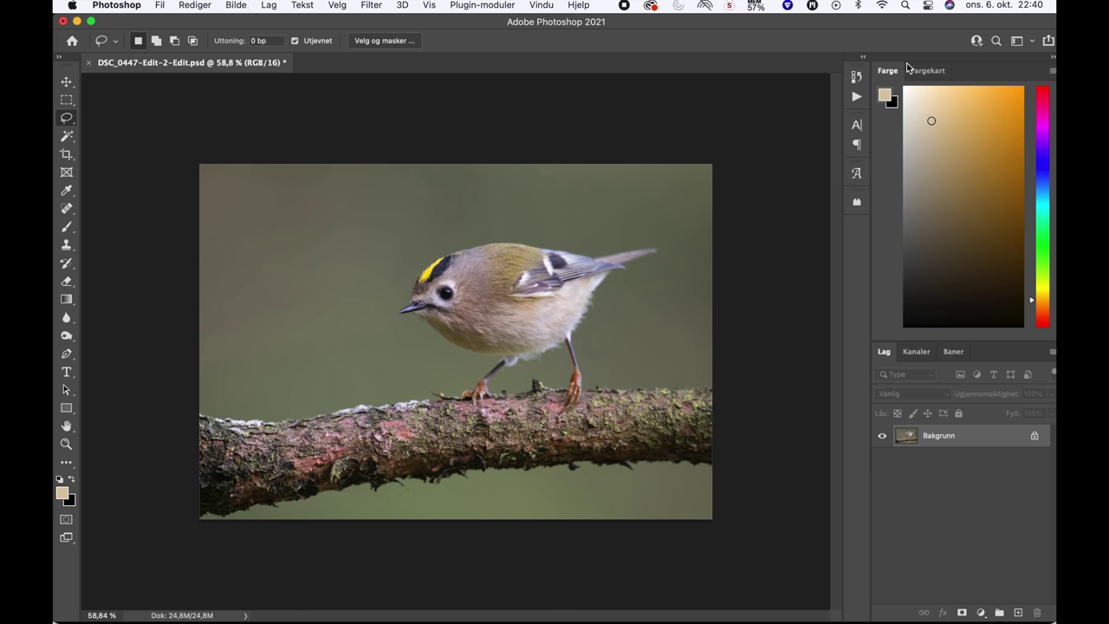
click(245, 5)
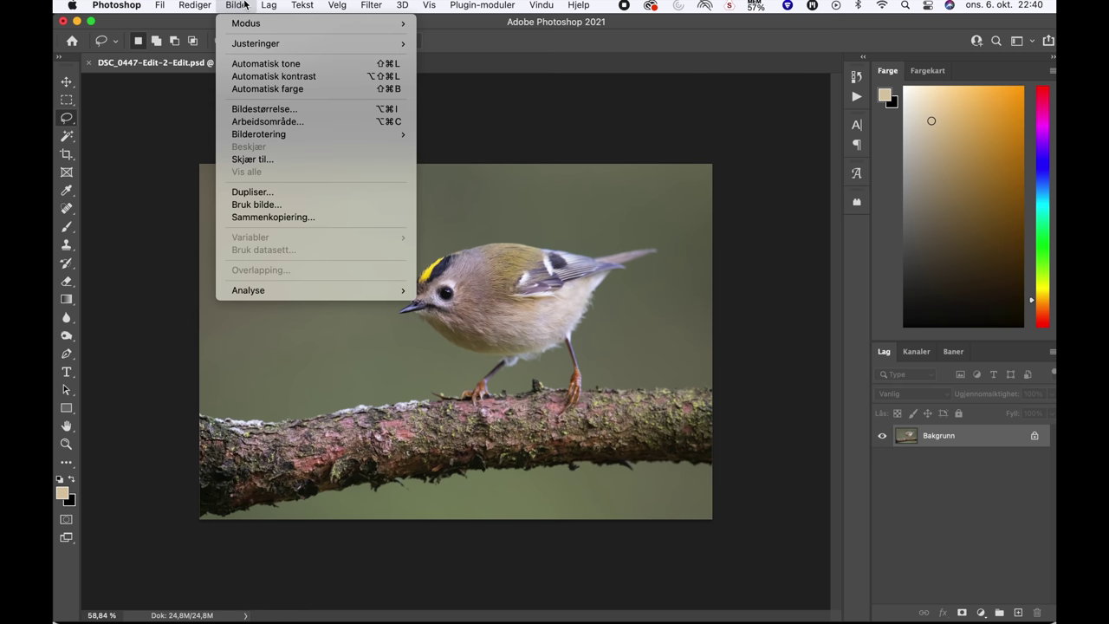
Step: Set Canvas Size to Width 27 cm and Height 20 cm with a white extension colour
click(294, 125)
text(27)
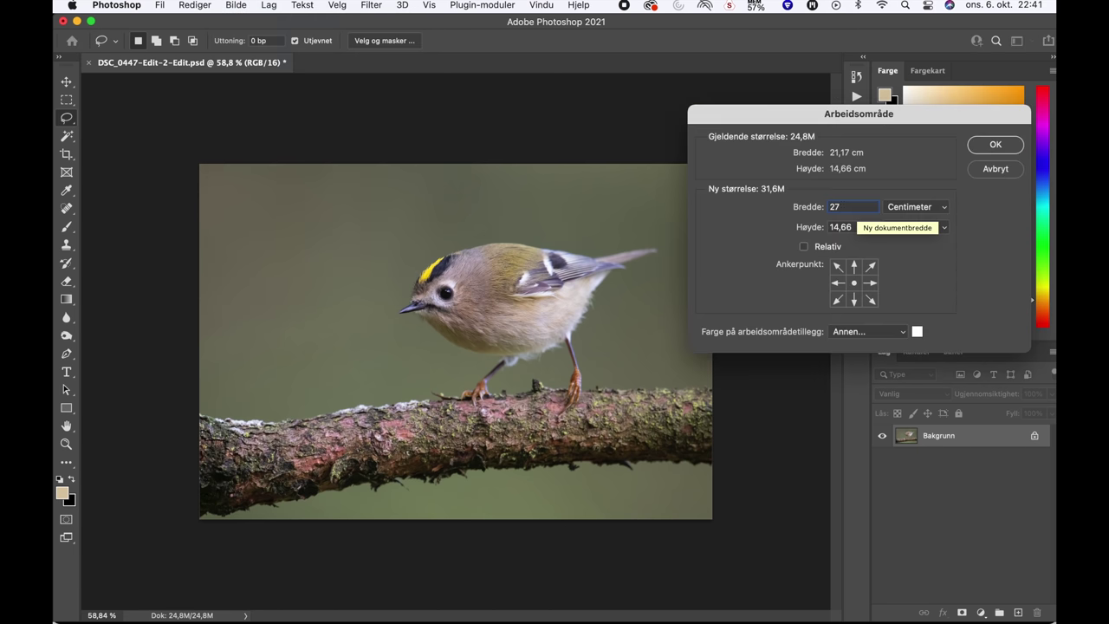
double_click(854, 226)
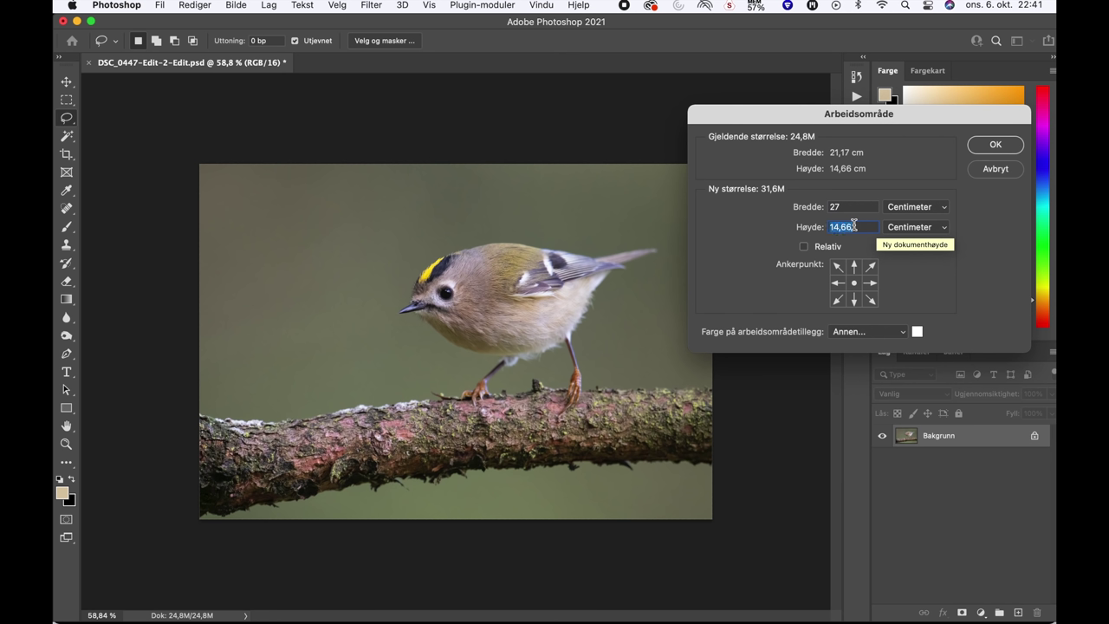
text(20)
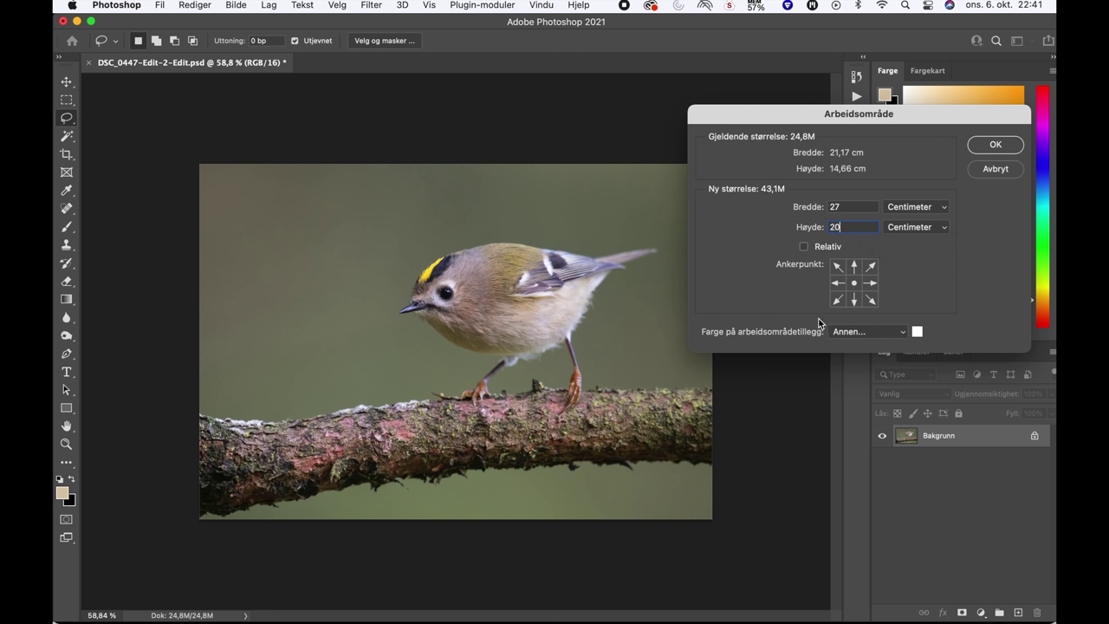
click(996, 145)
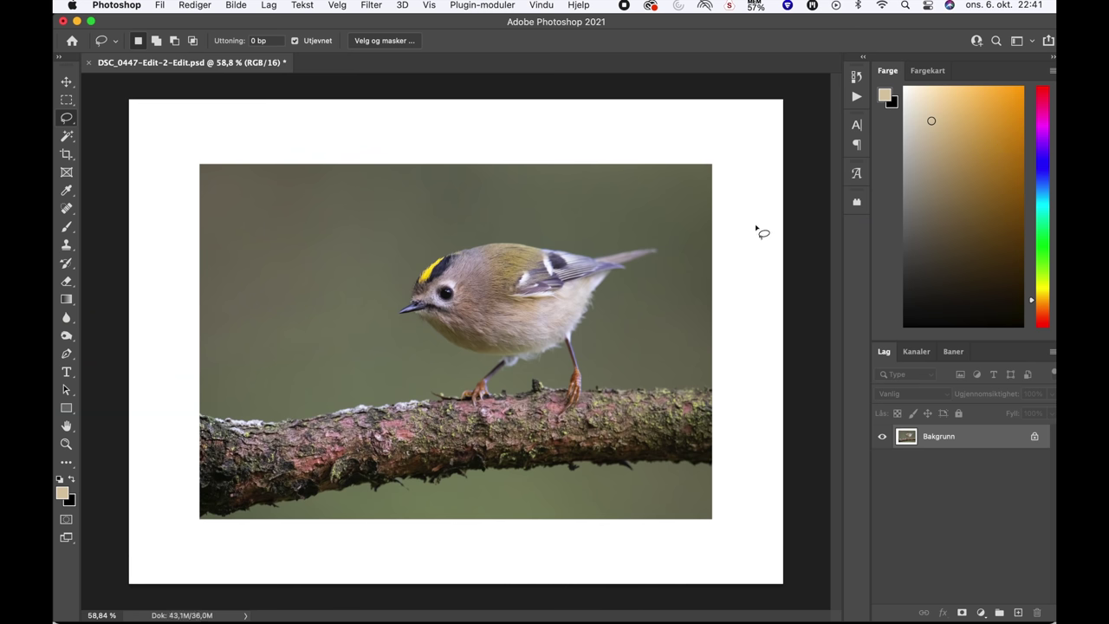
Step: Type the photographer's name as a centred signature below the photo and set its opacity to 74%
click(66, 372)
click(434, 555)
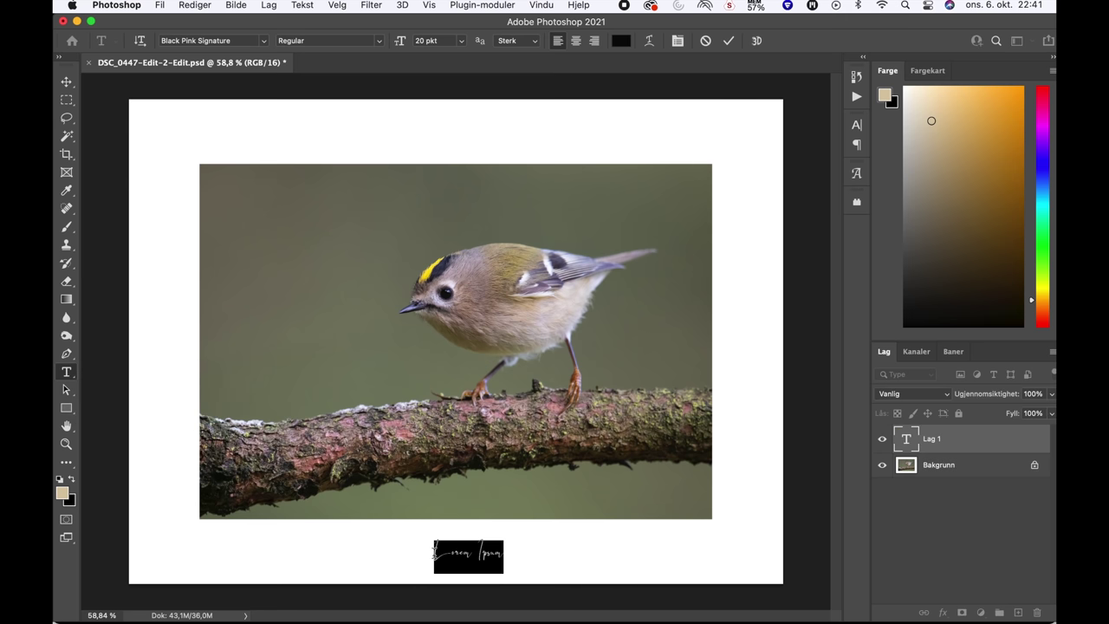
text(Trond)
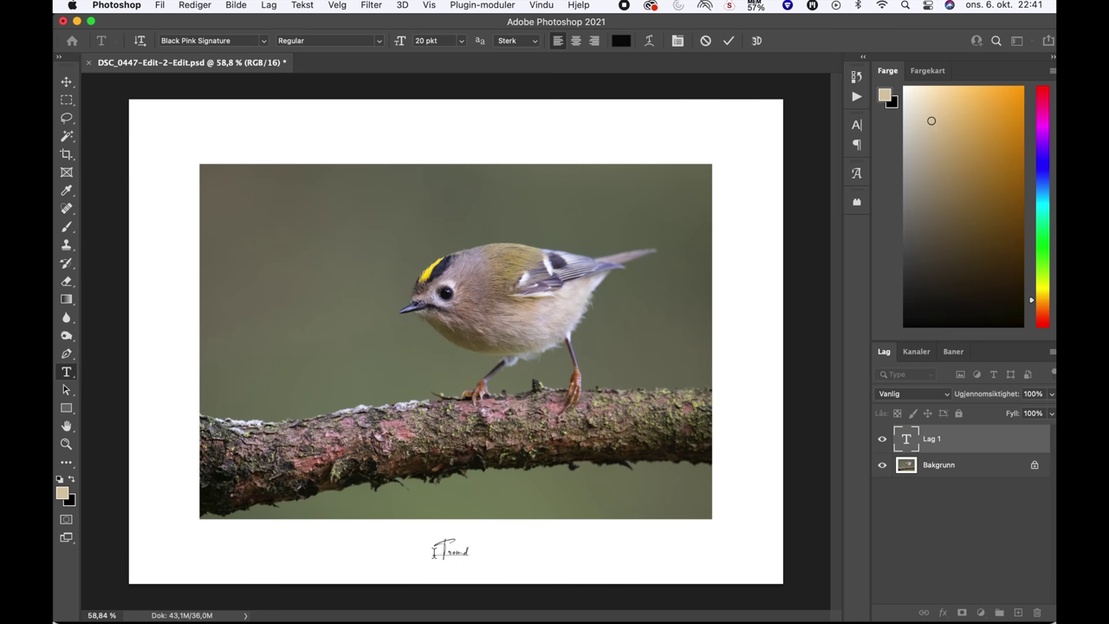
text(Westby)
drag(425, 564, 415, 568)
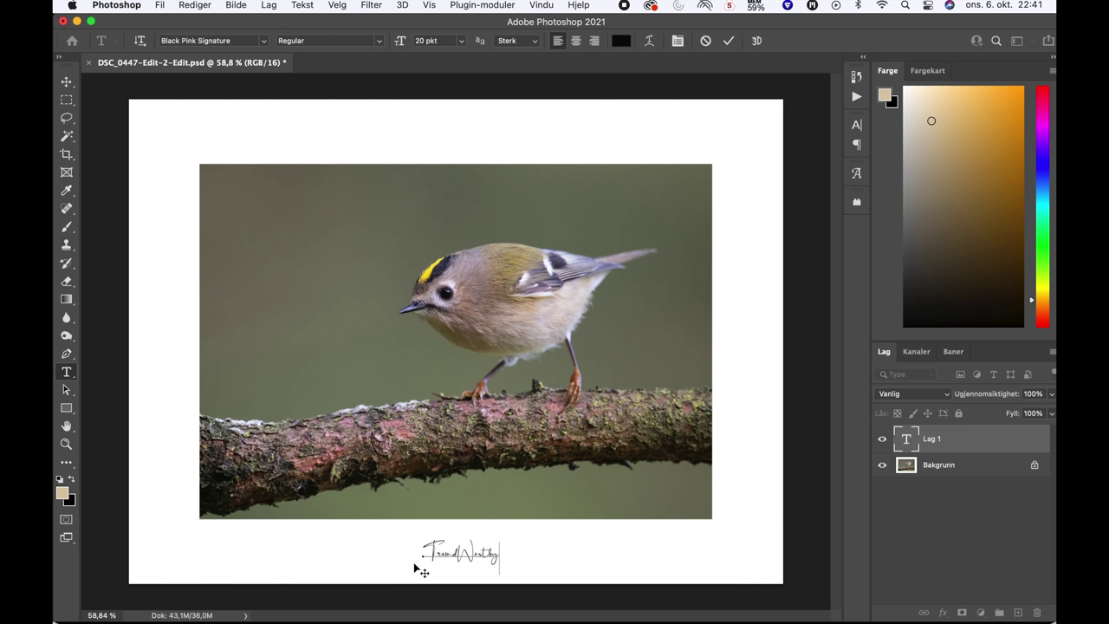
click(1051, 395)
click(1050, 397)
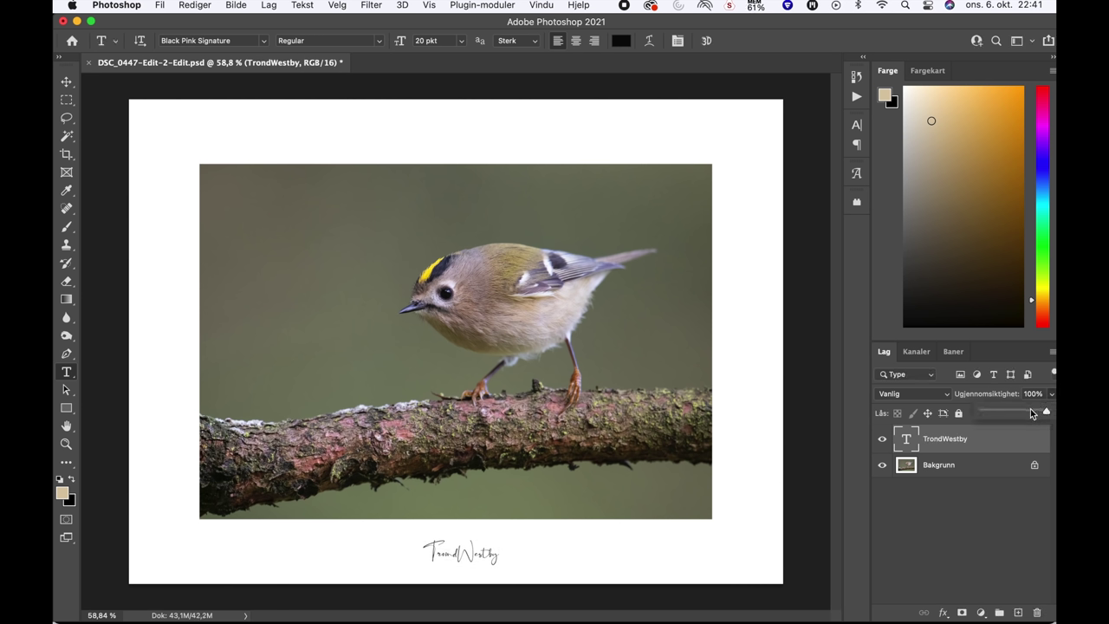
click(1030, 412)
Step: Save a copy as a progressive JPEG at Quality 12 Maximum
key(super+shift+s)
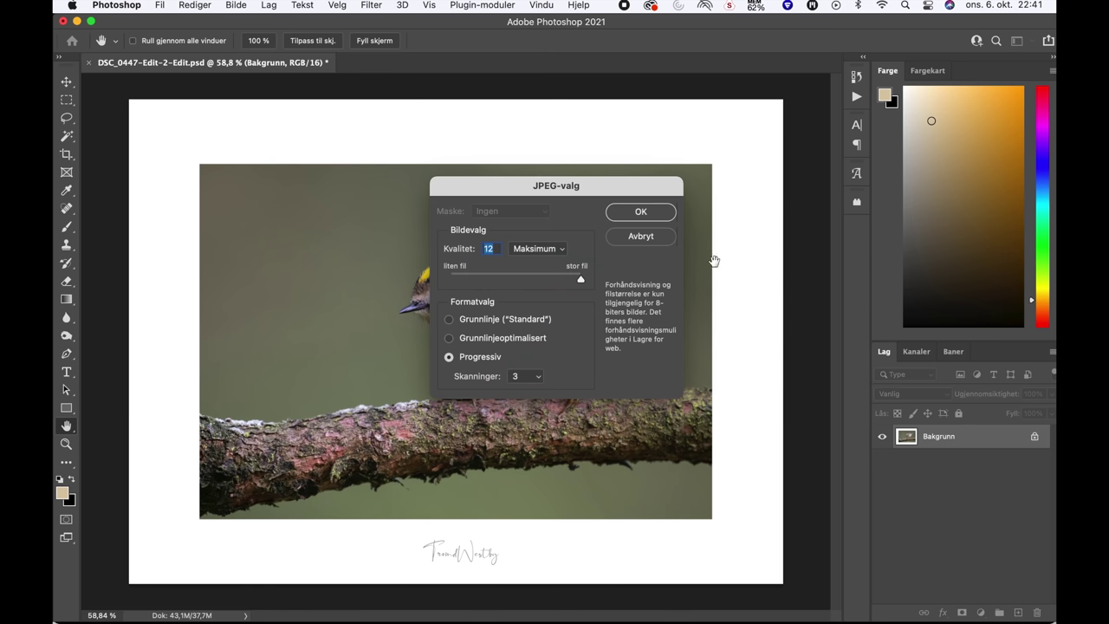
click(660, 213)
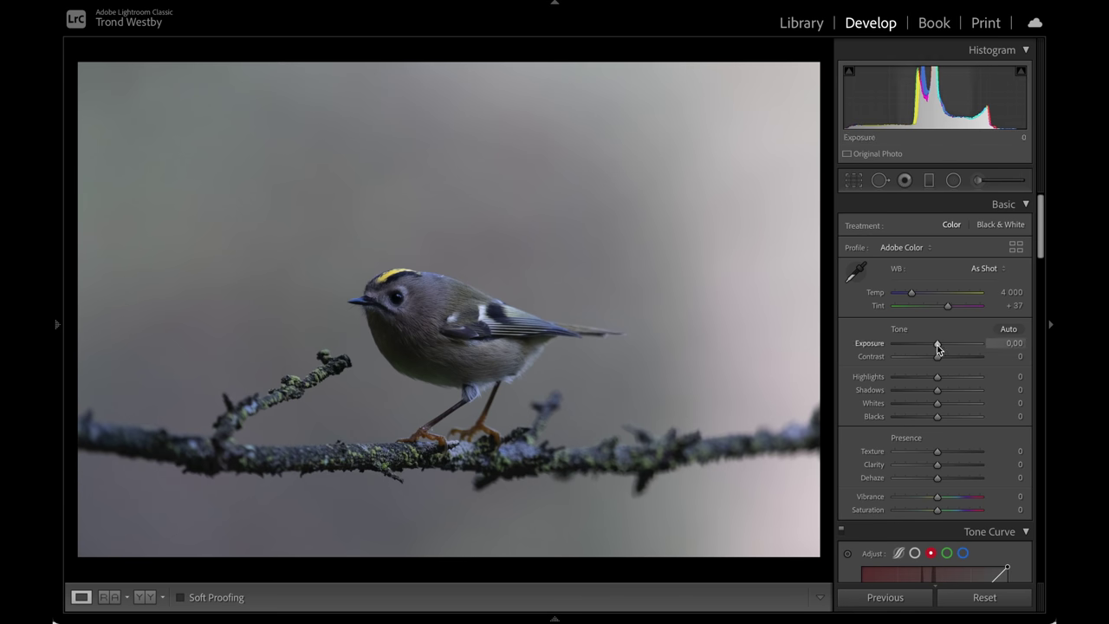
Step: Crop in from the top-right corner, left edge and bottom corner at the locked aspect ratio, centring the bird
click(854, 180)
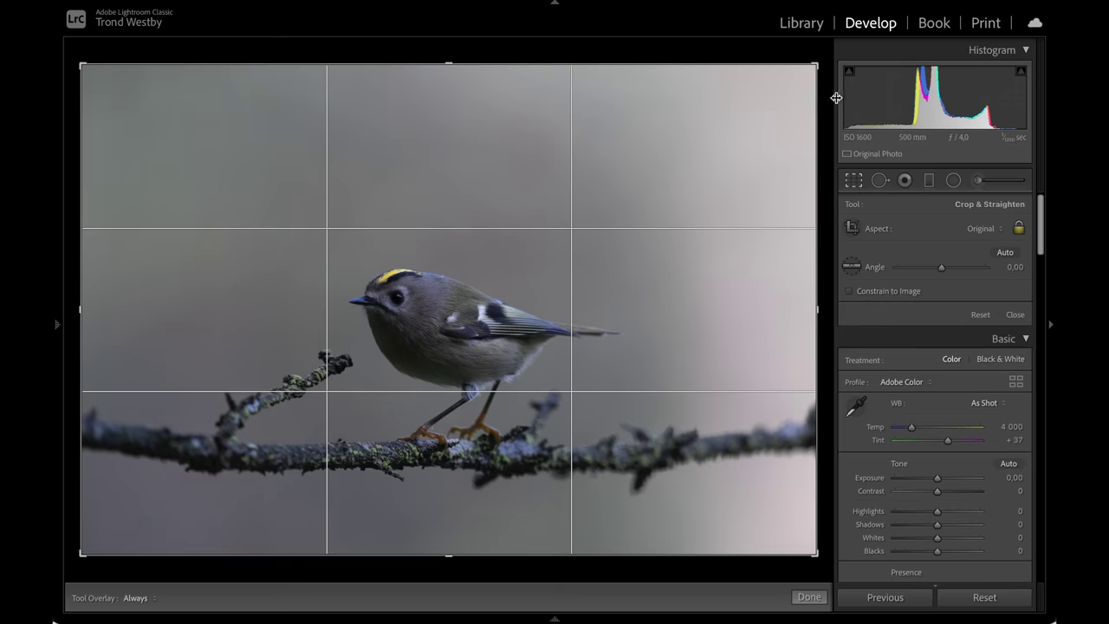
drag(812, 69, 753, 109)
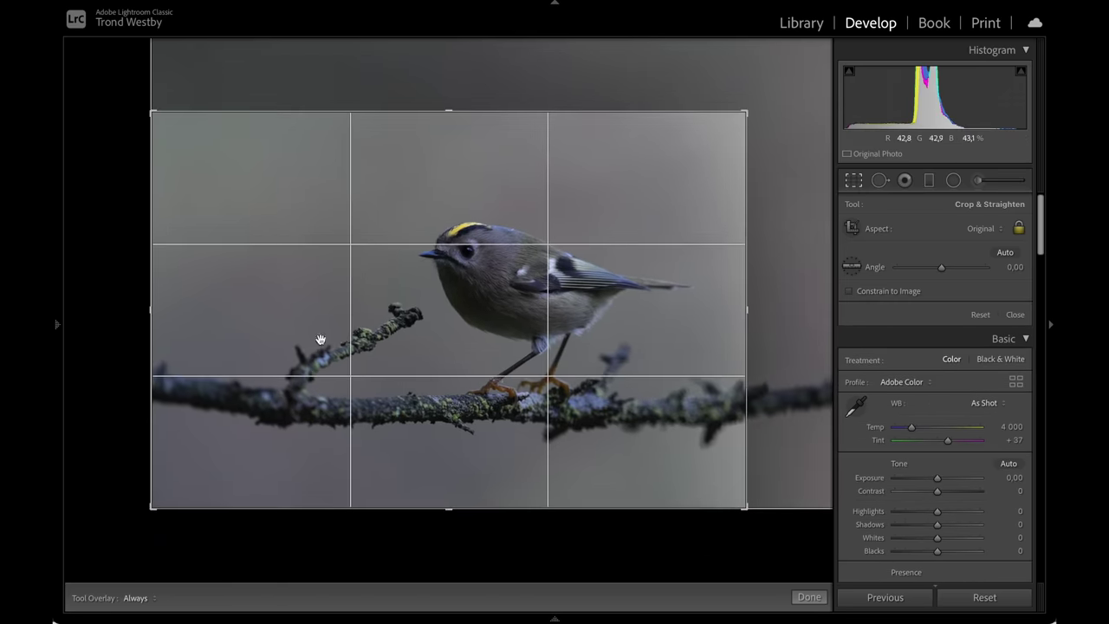
drag(154, 366, 172, 361)
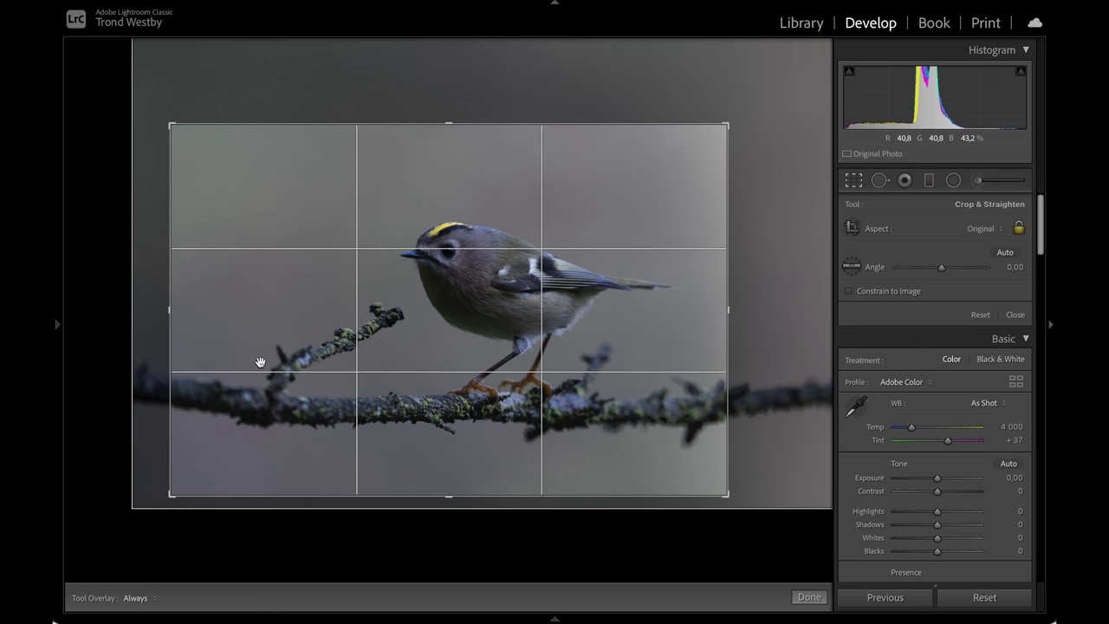
drag(723, 490, 721, 490)
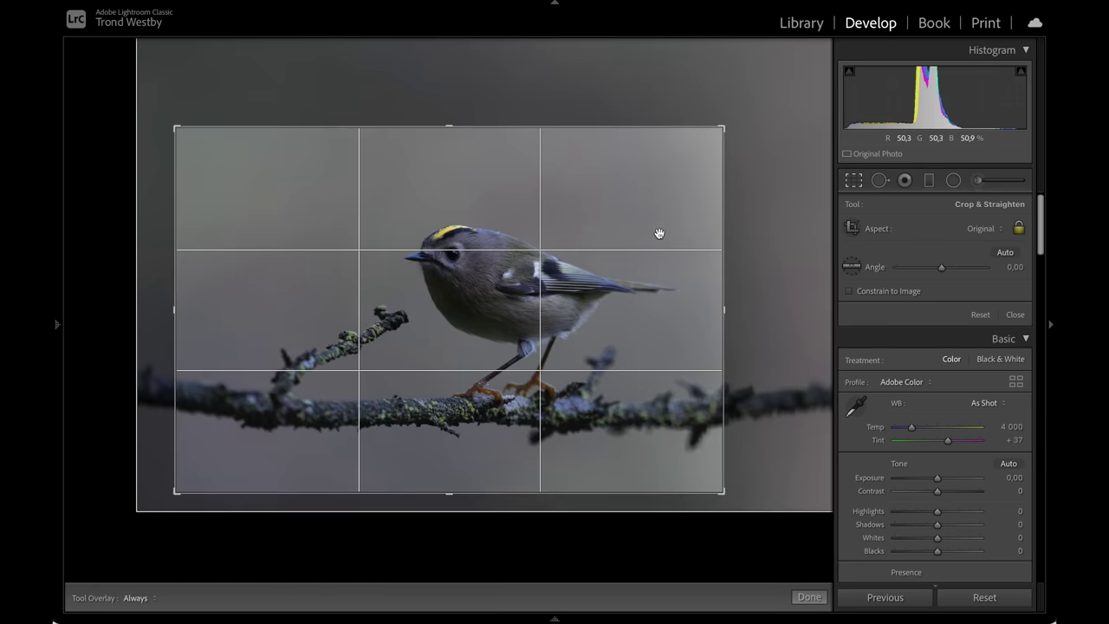
key(Return)
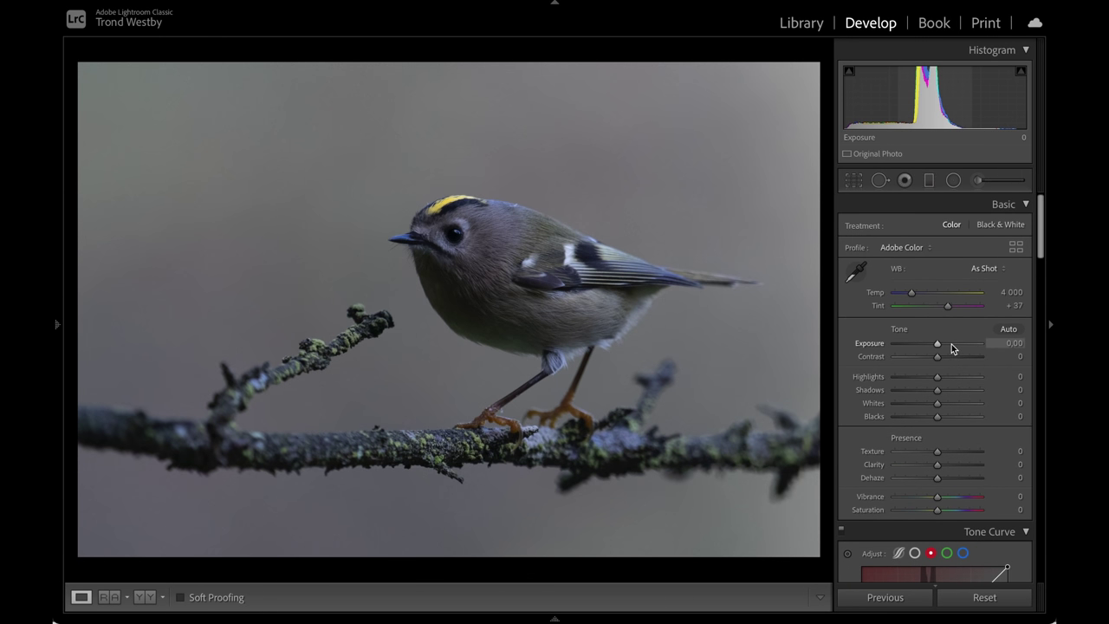
Step: In the Basic panel set Shadows +20, Dehaze -5, Vibrance +5, Saturation +5 and Temp 4200
scroll(951, 348, up, 8)
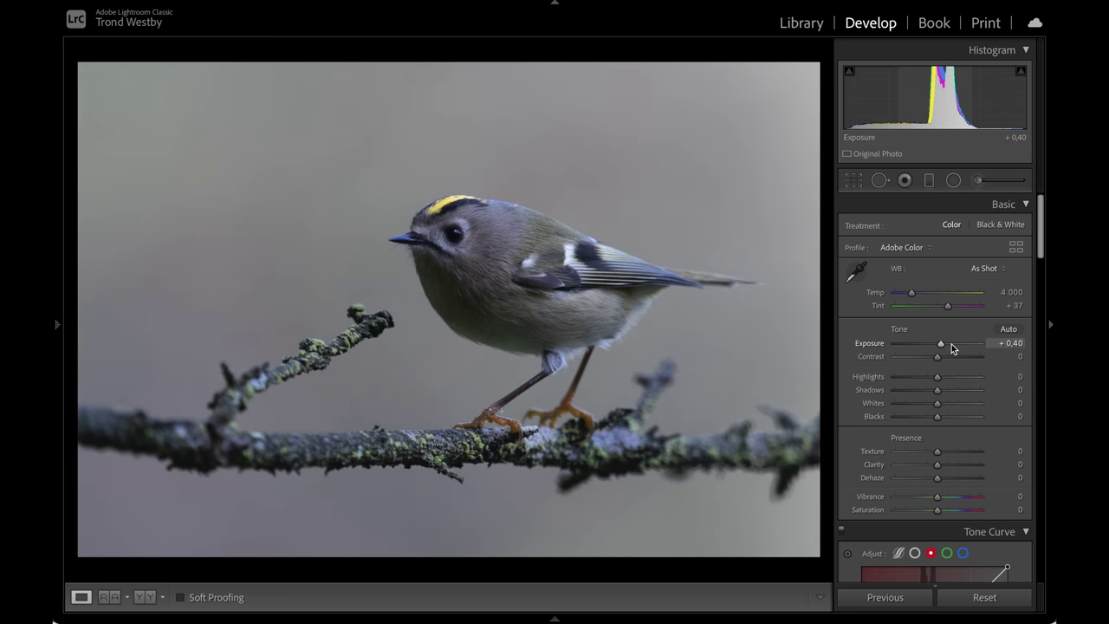
scroll(952, 348, up, 2)
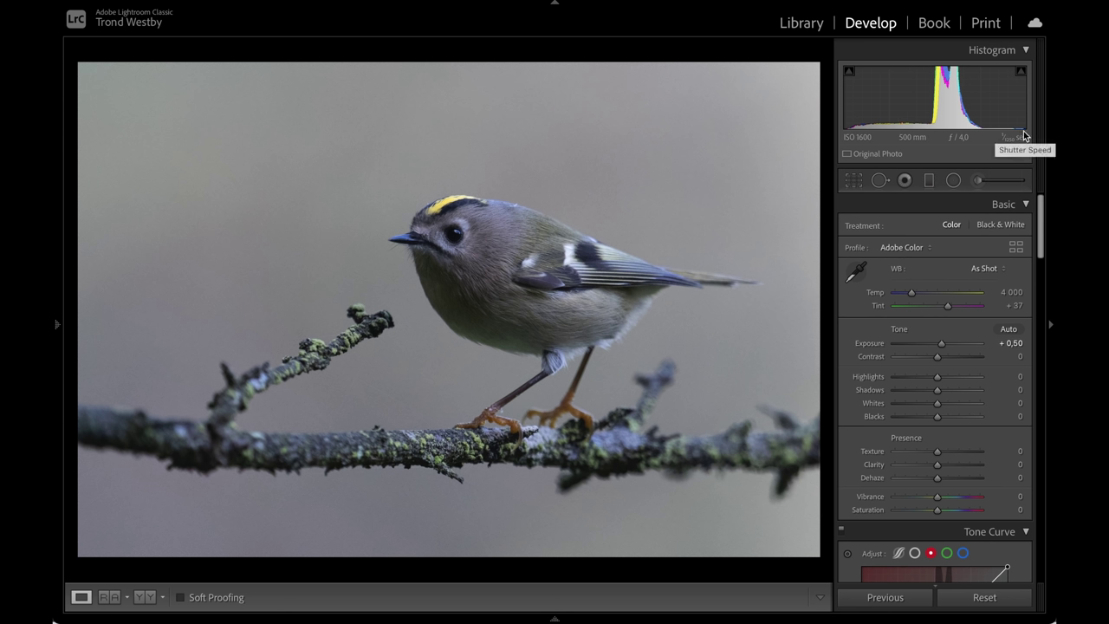
scroll(977, 346, up, 1)
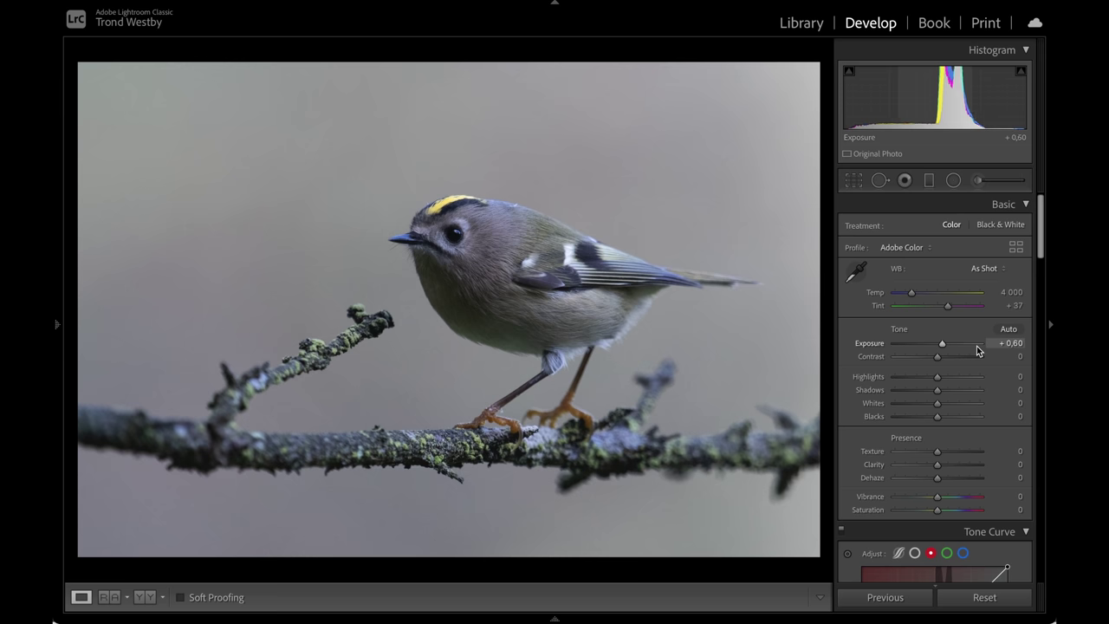
scroll(976, 345, up, 1)
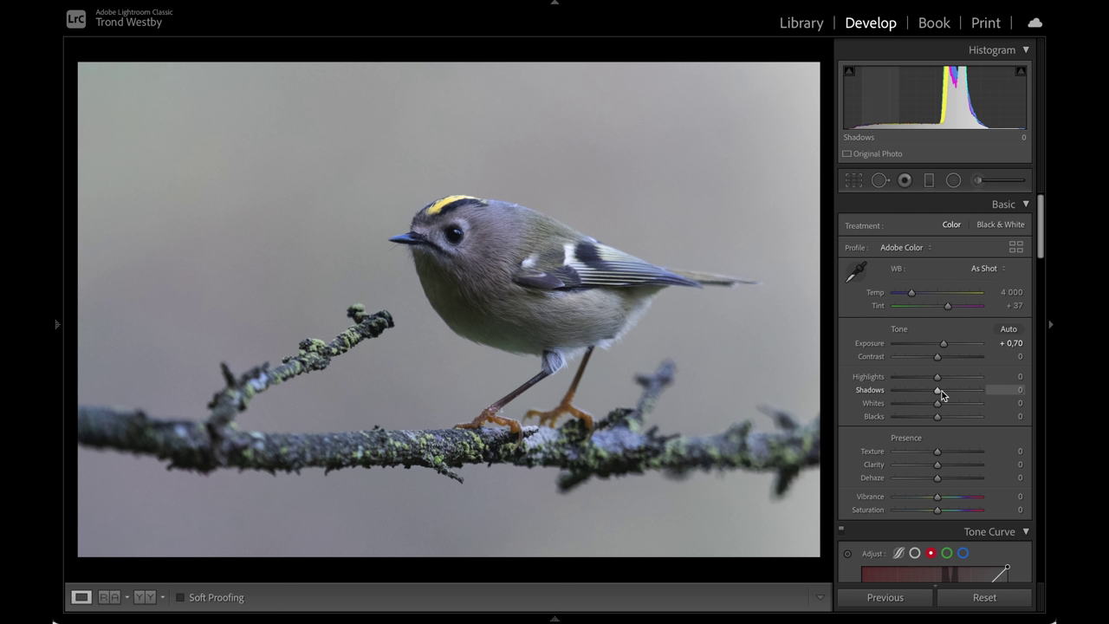
scroll(942, 391, up, 4)
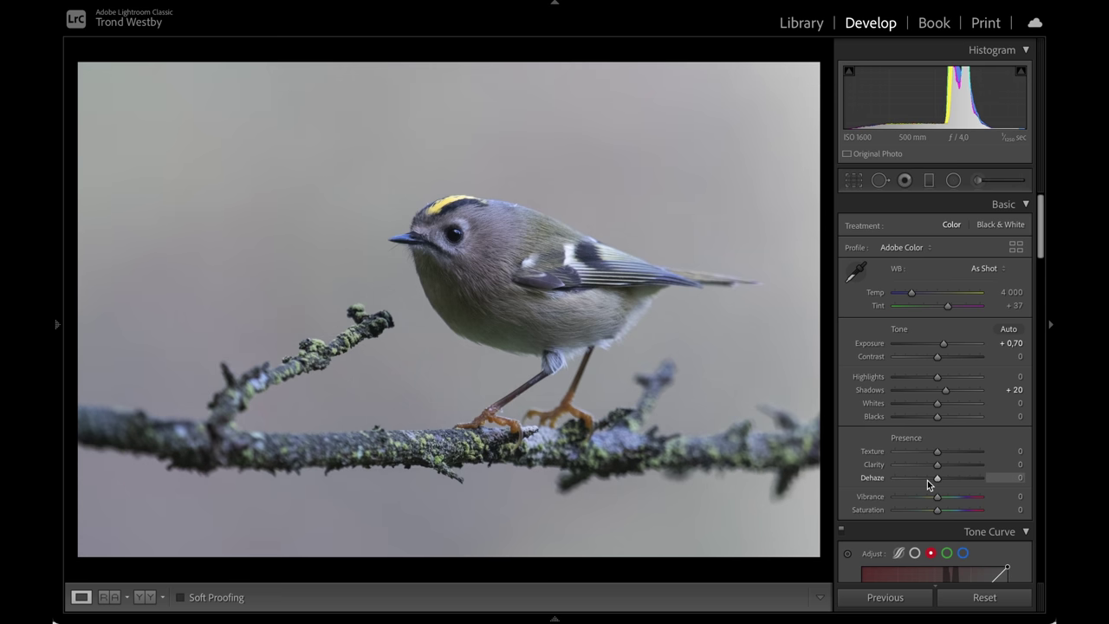
scroll(927, 480, down, 5)
scroll(940, 497, up, 5)
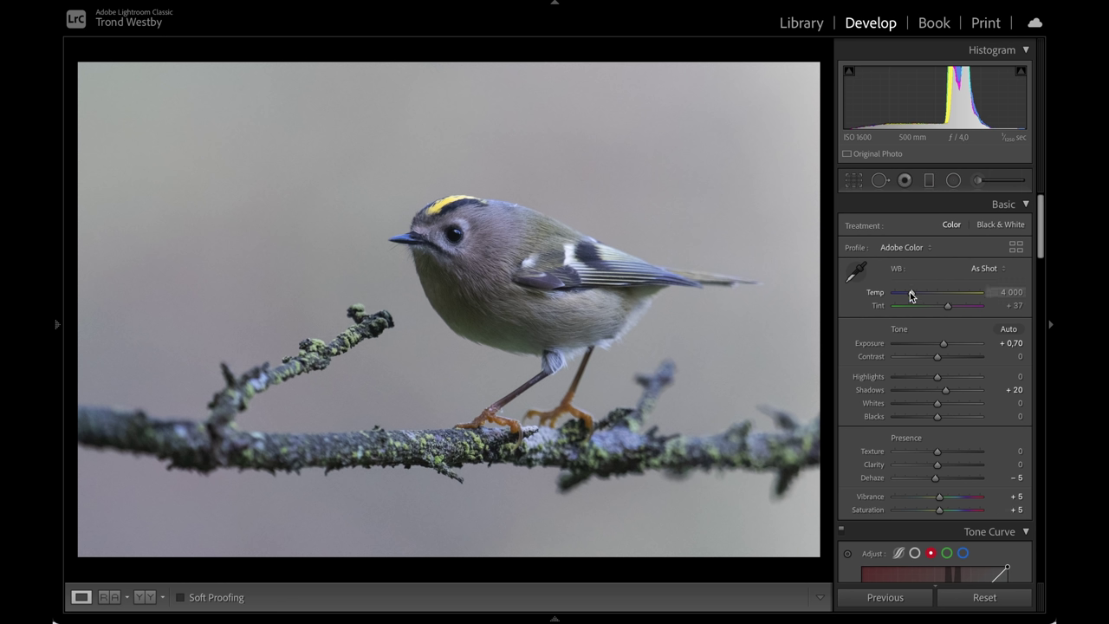
scroll(910, 292, up, 3)
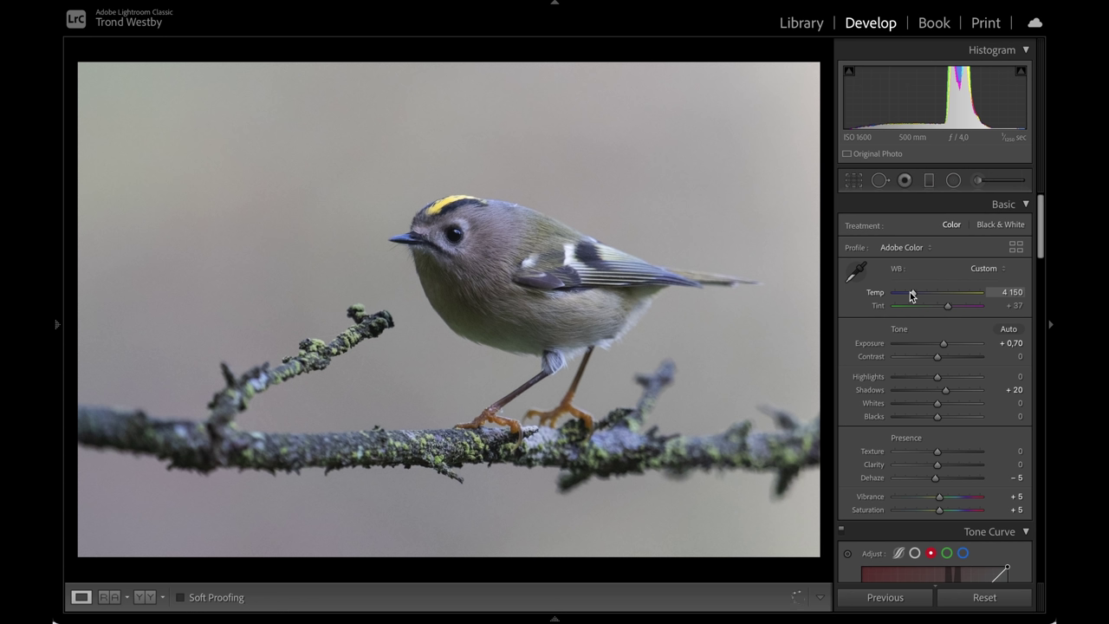
scroll(909, 292, up, 2)
scroll(909, 292, down, 1)
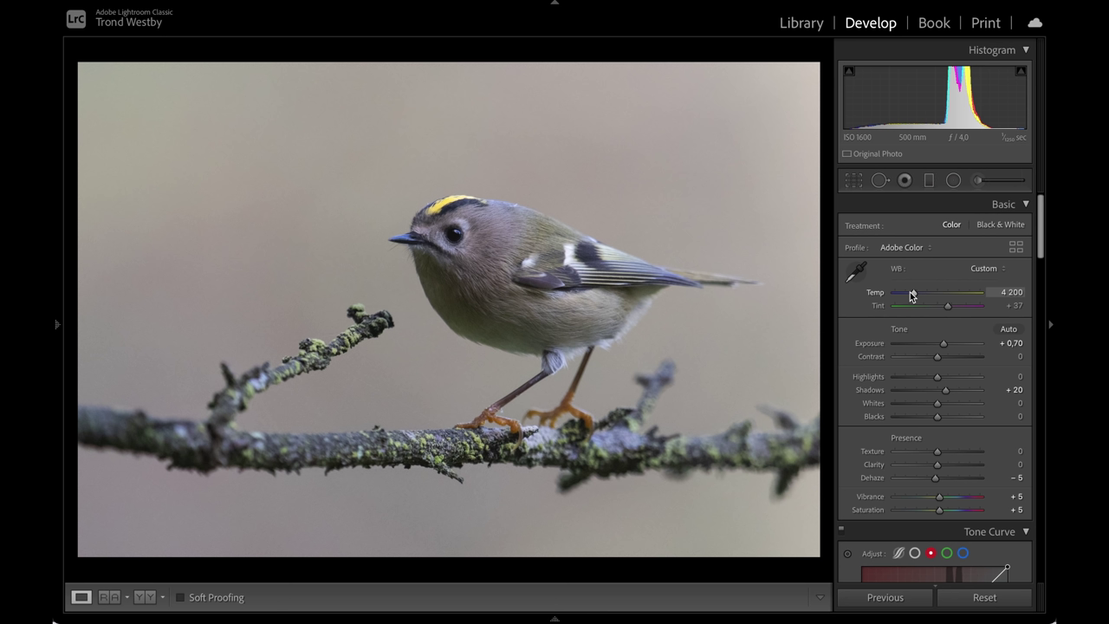
Step: Zoom to 1:1 on the bird, return to fit view, and set Clarity to +5
click(504, 241)
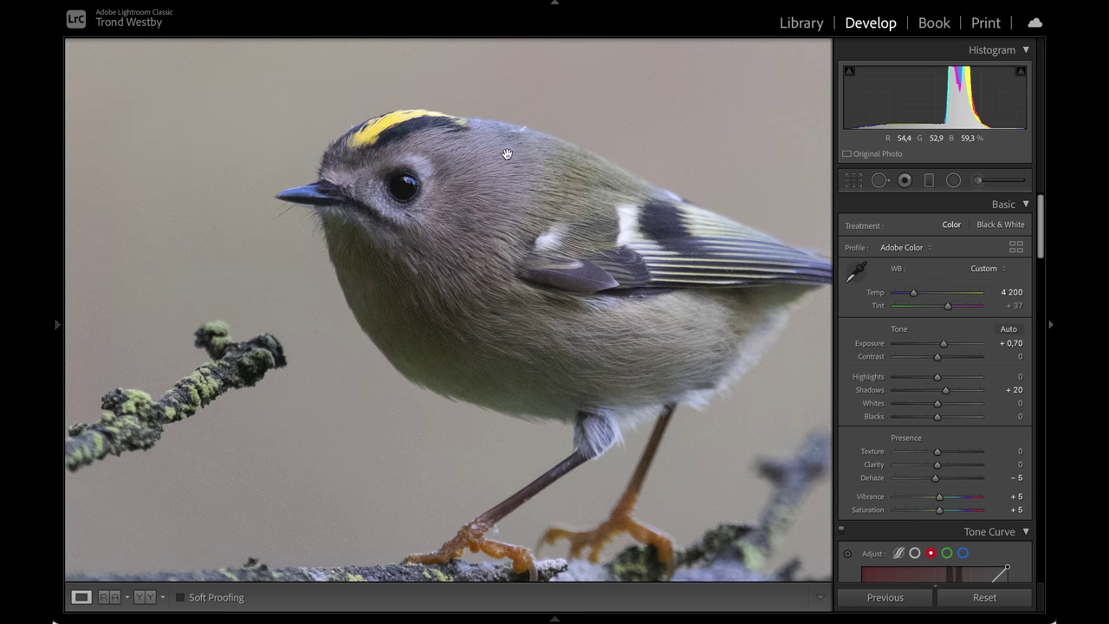
click(517, 175)
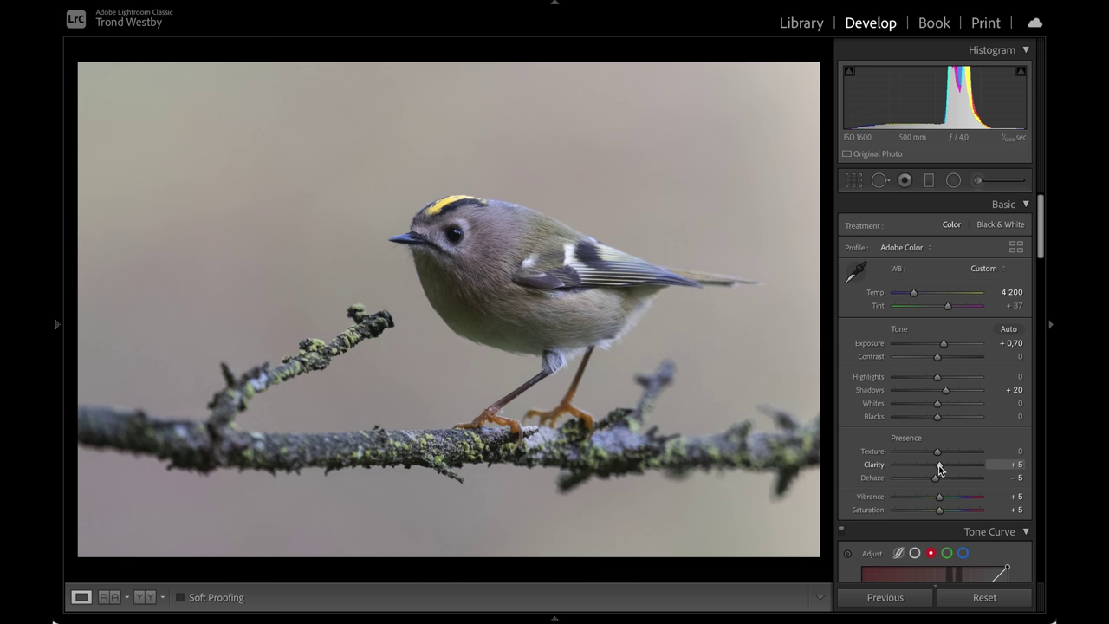
scroll(940, 468, down, 5)
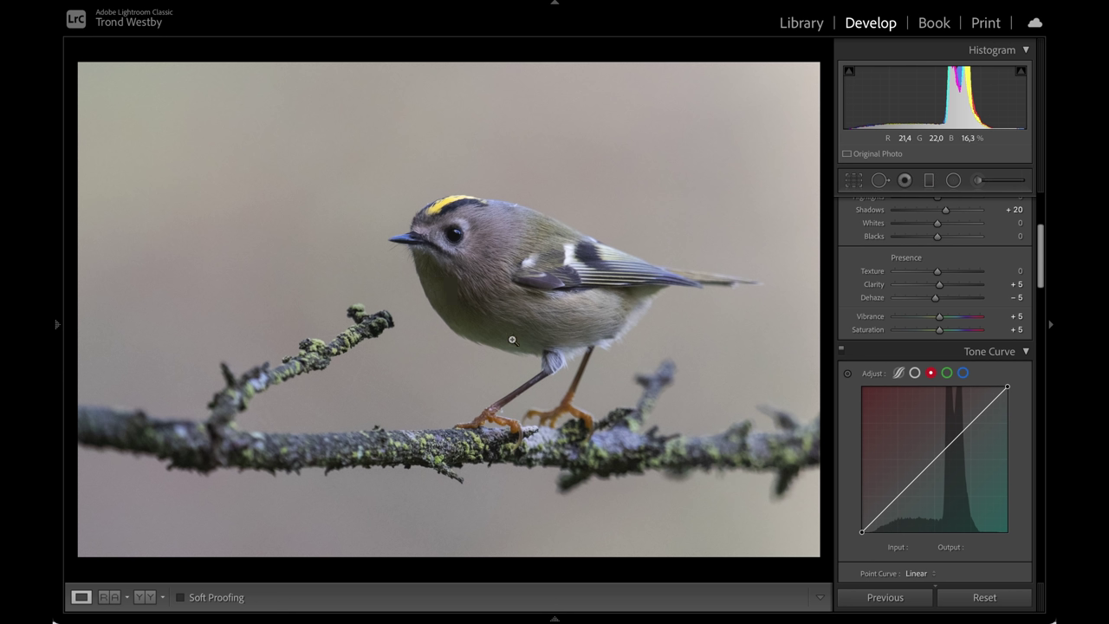
Step: Place an Adjustment Brush pin on the bird's breast with Shadows +7, Dehaze -19 and brush size 5
click(976, 183)
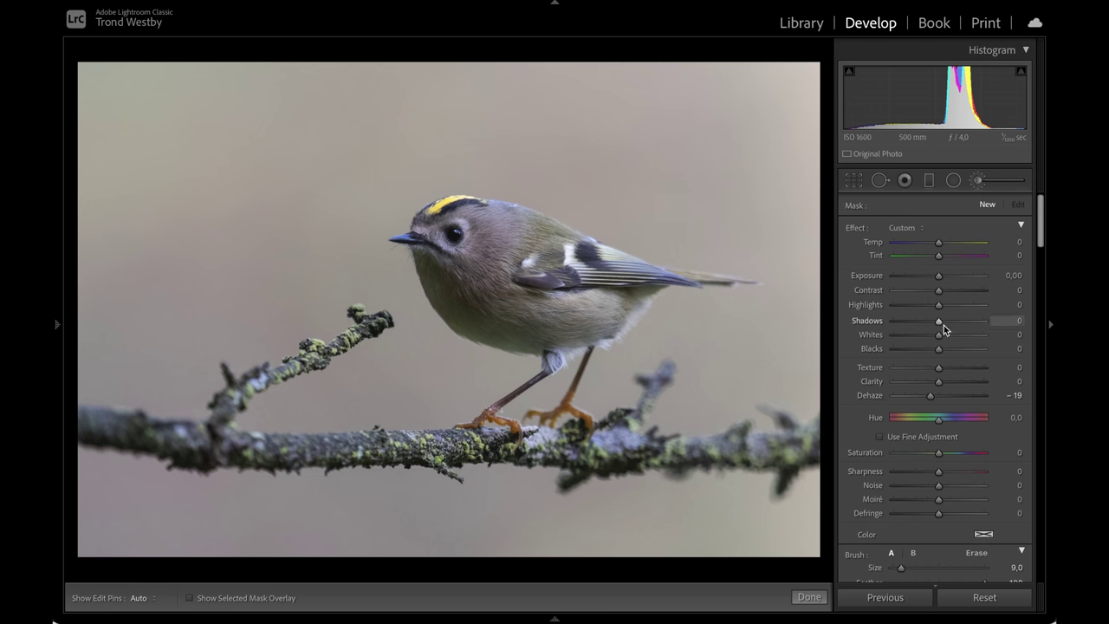
drag(945, 324, 948, 324)
scroll(509, 341, down, 1)
scroll(509, 341, down, 2)
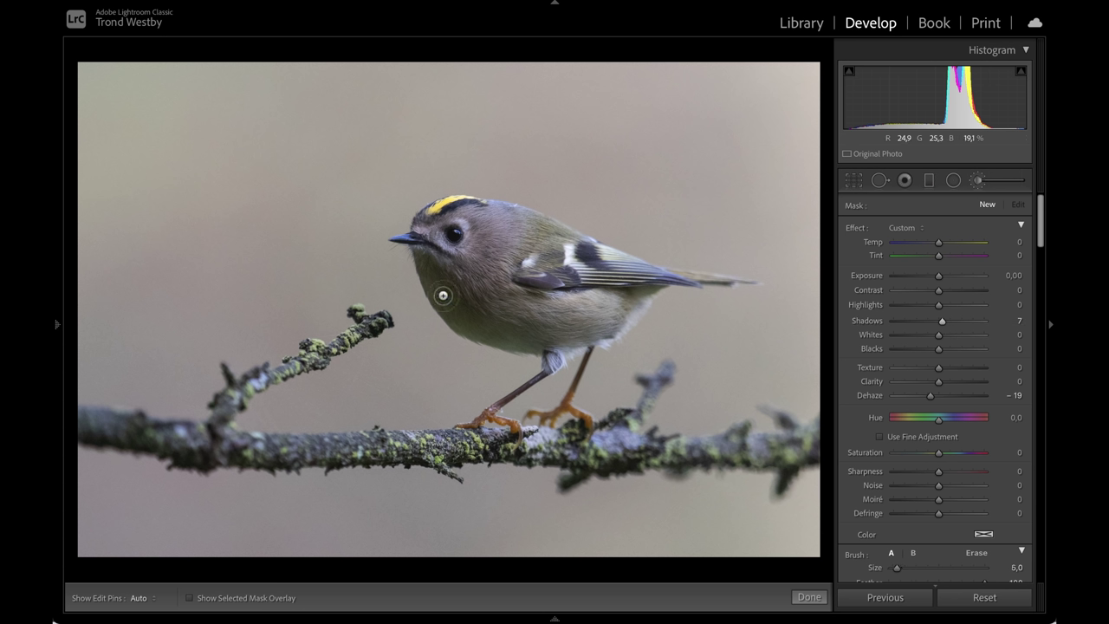
key(h)
scroll(443, 274, down, 1)
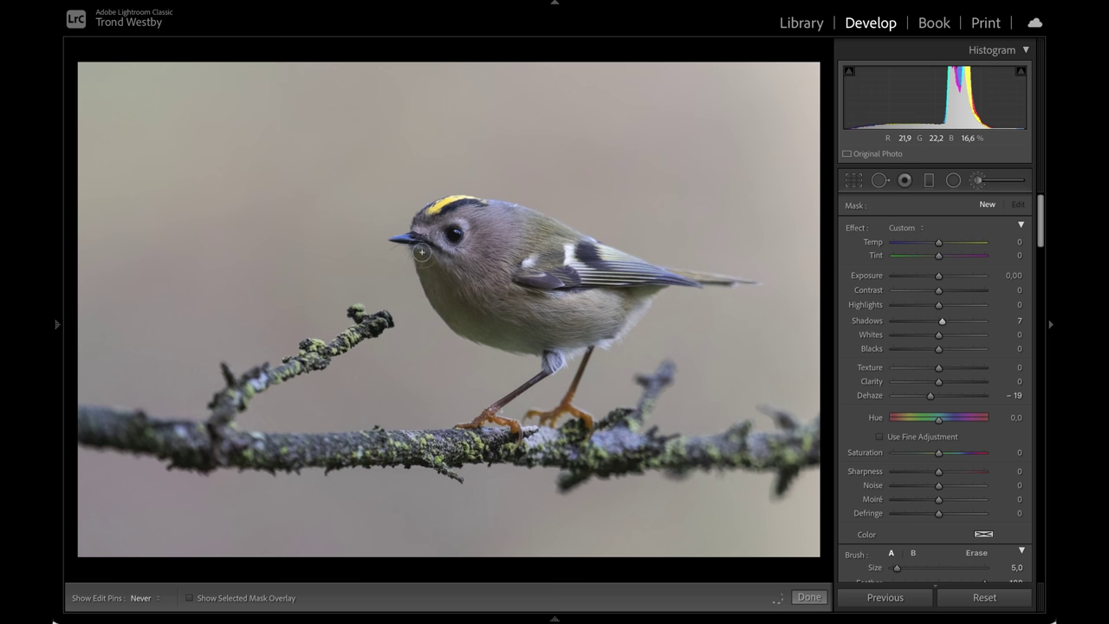
click(434, 279)
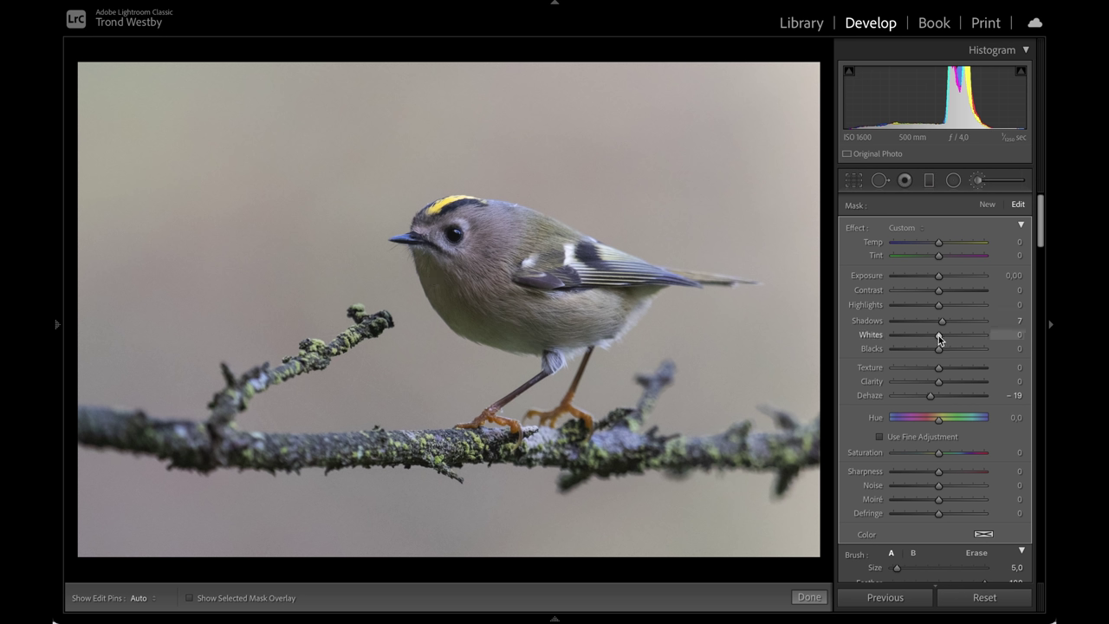
Step: Set the brush's Whites to 38 and Exposure to 0.10, painting it across the breast
drag(943, 340, 949, 340)
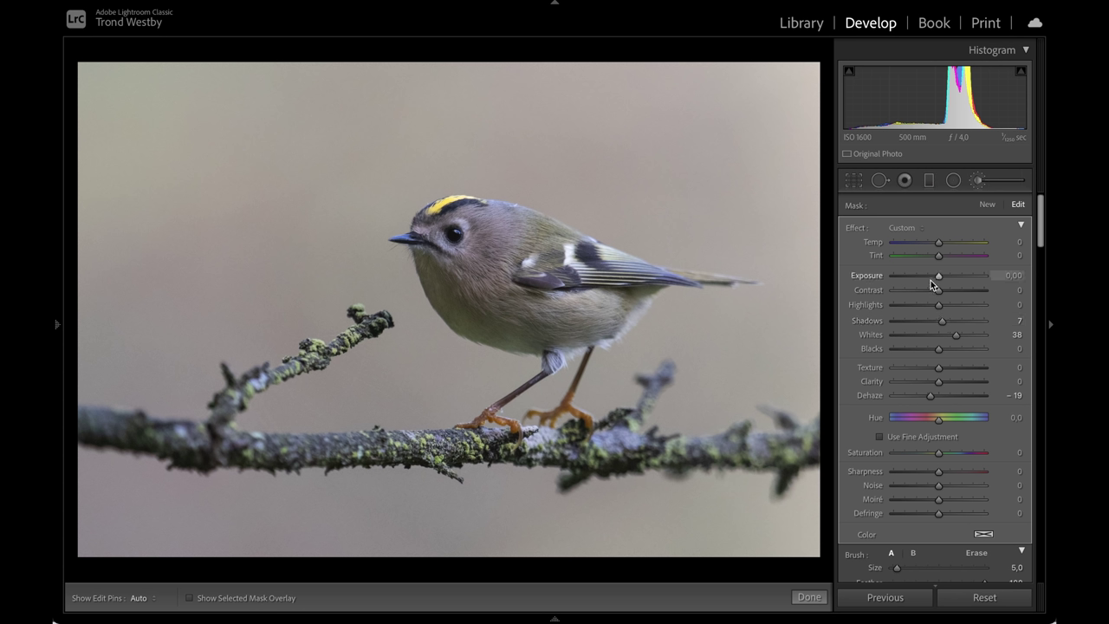
key(Up)
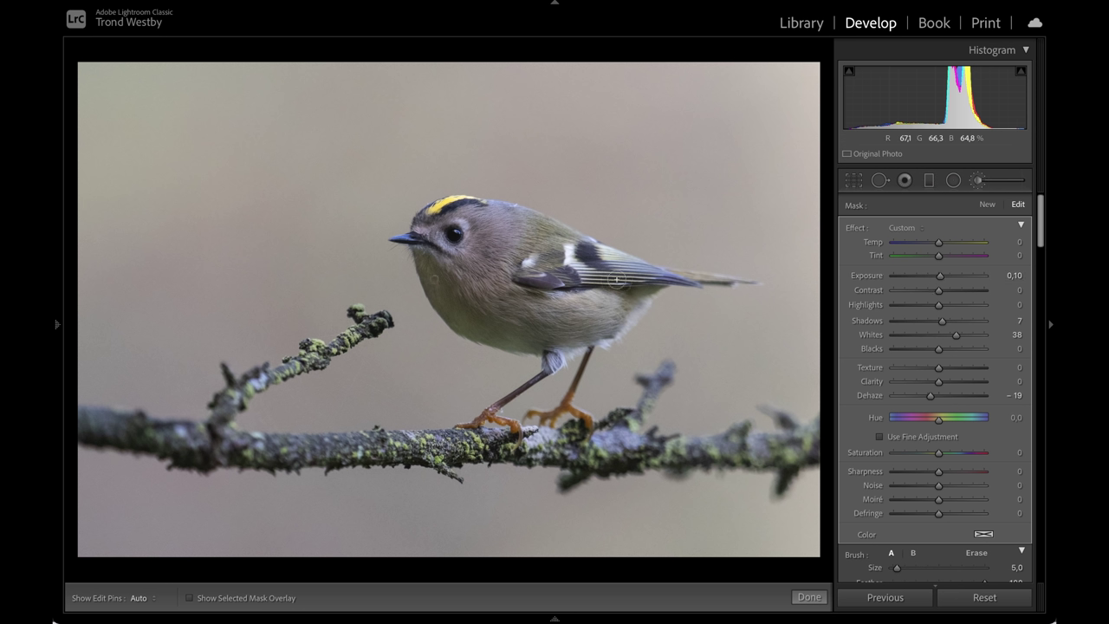
mouse_move(466, 308)
mouse_down()
mouse_move(443, 279)
mouse_move(517, 314)
mouse_move(466, 301)
mouse_move(478, 314)
mouse_move(532, 288)
mouse_move(520, 298)
mouse_move(545, 331)
mouse_move(532, 341)
mouse_move(546, 338)
mouse_move(467, 328)
mouse_move(489, 325)
mouse_move(463, 292)
mouse_move(490, 288)
mouse_up()
Step: Shrink the brush to size 3, cool its Temp to -9, and close the brush edit
key(h)
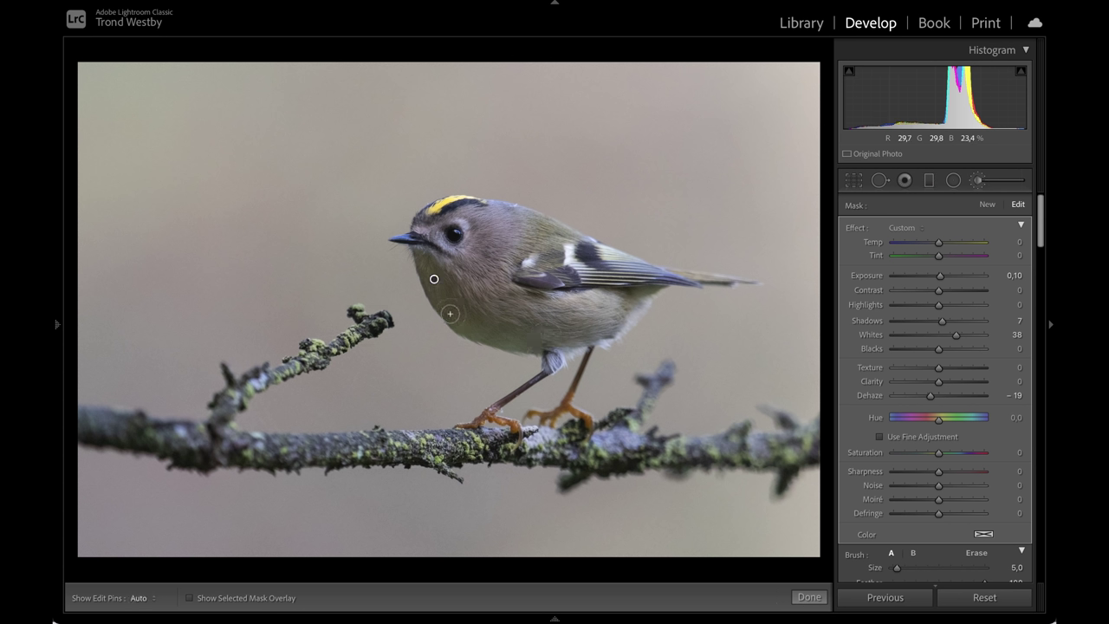
key(bracketleft)
key(bracketleft)
key(h)
key(h)
click(936, 244)
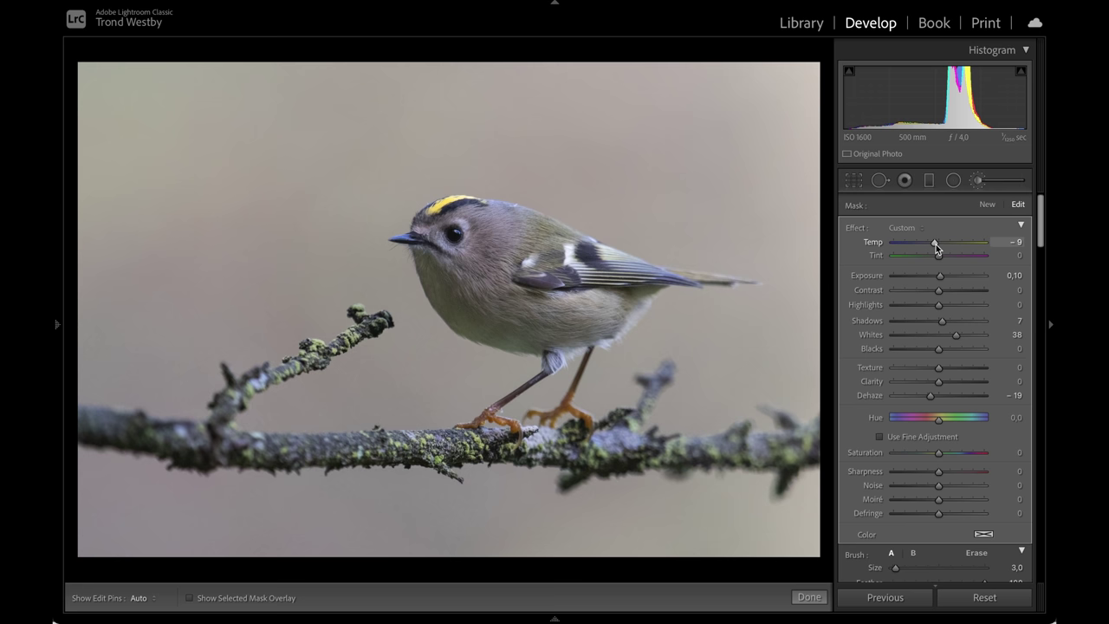
scroll(887, 416, down, 2)
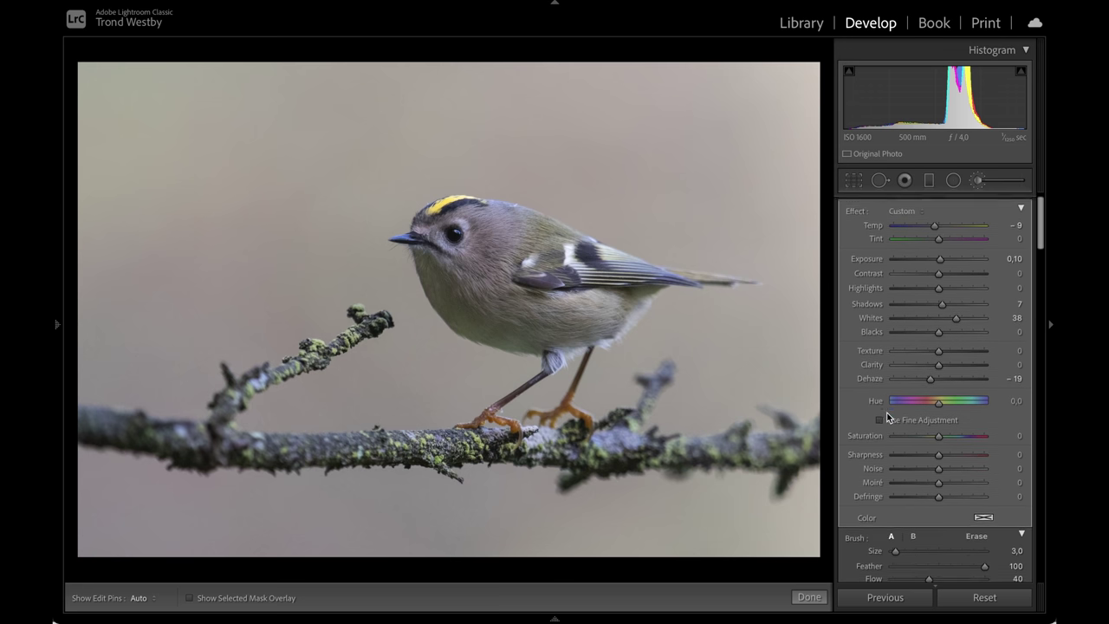
key(k)
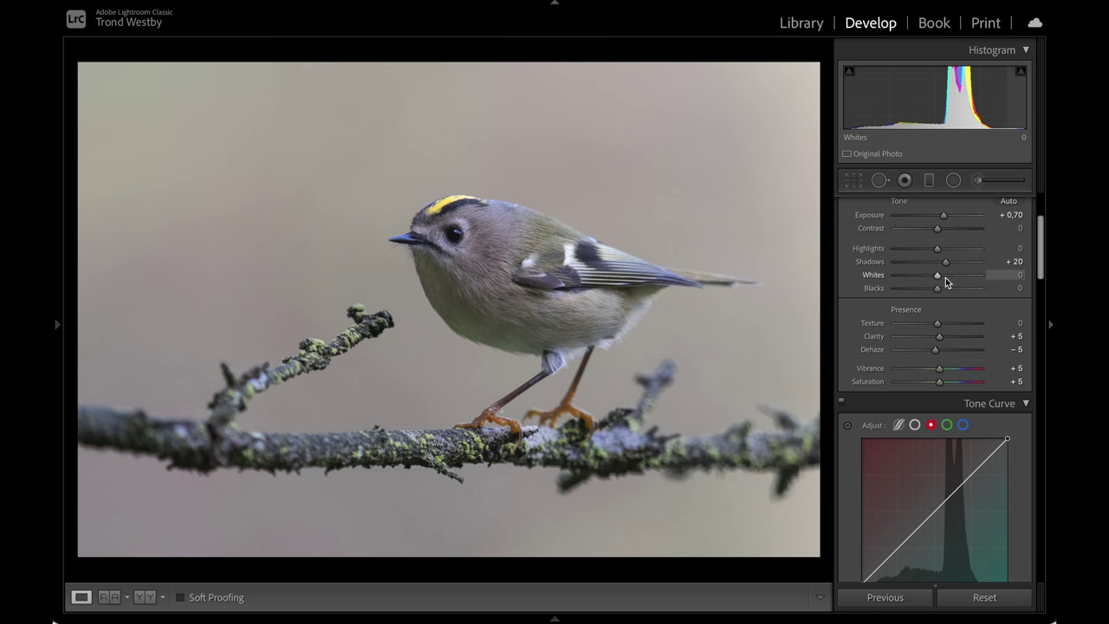
Step: Raise the global Whites to +25 and scroll down to the Detail panel
scroll(945, 279, up, 4)
scroll(946, 278, up, 1)
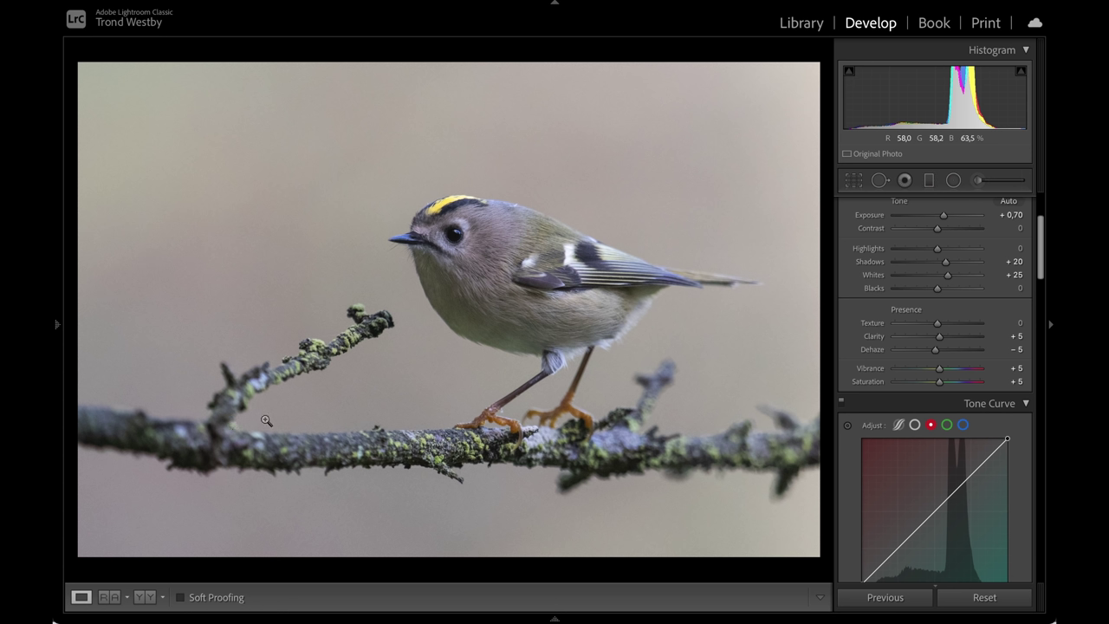
scroll(935, 414, down, 10)
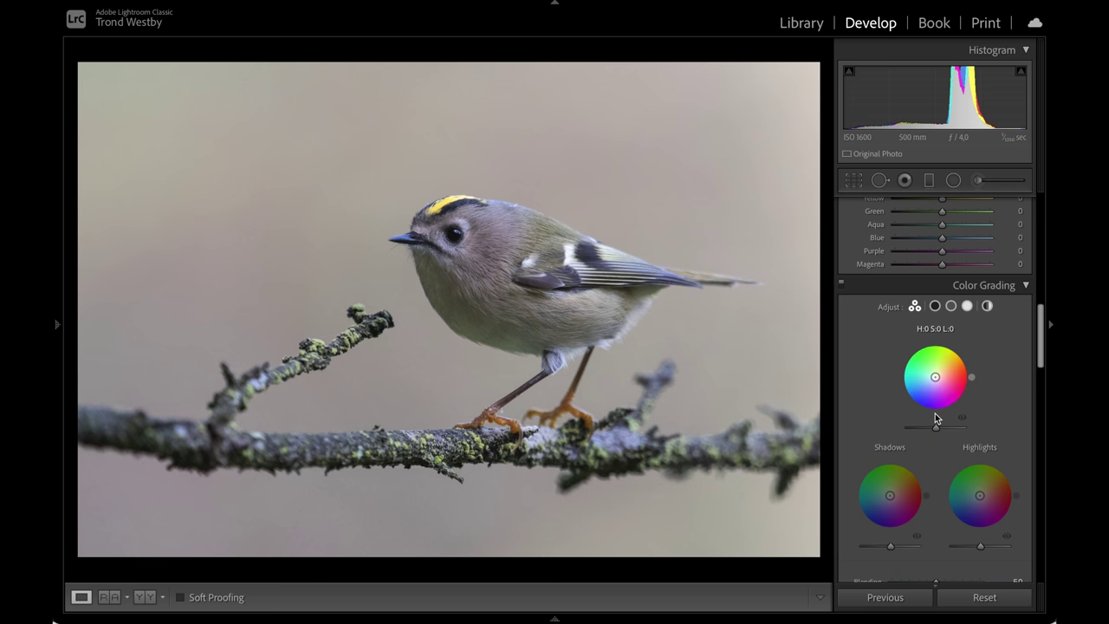
scroll(935, 413, down, 3)
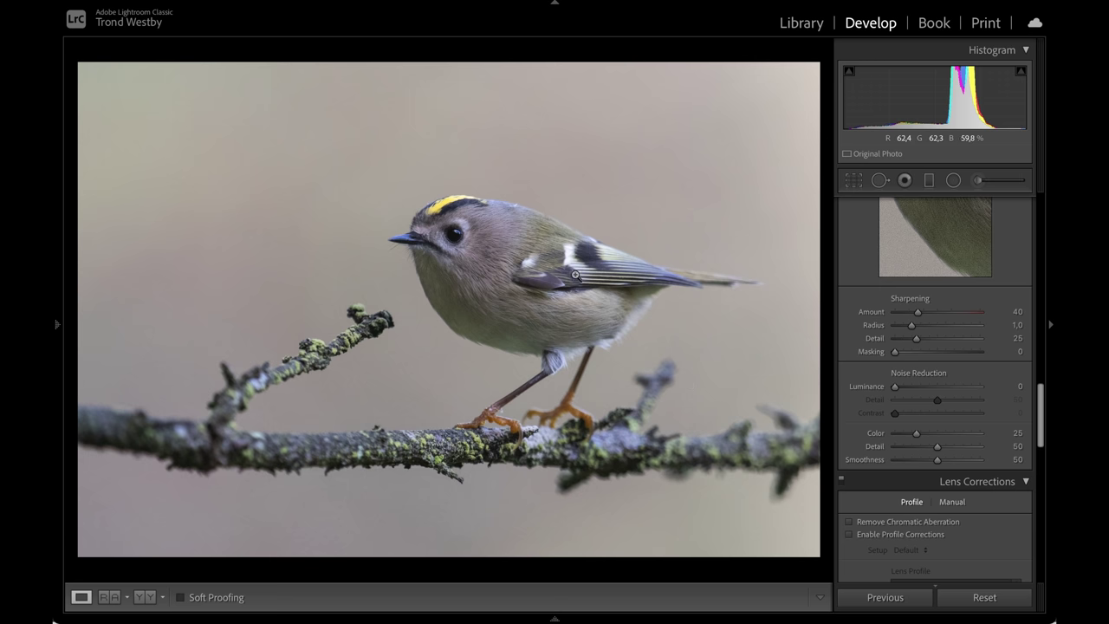
Step: Send the goldcrest to Topaz DeNoise AI and apply Remove Noise 6, Sharpness 40, Detail 56
right_click(353, 290)
mouse_move(370, 297)
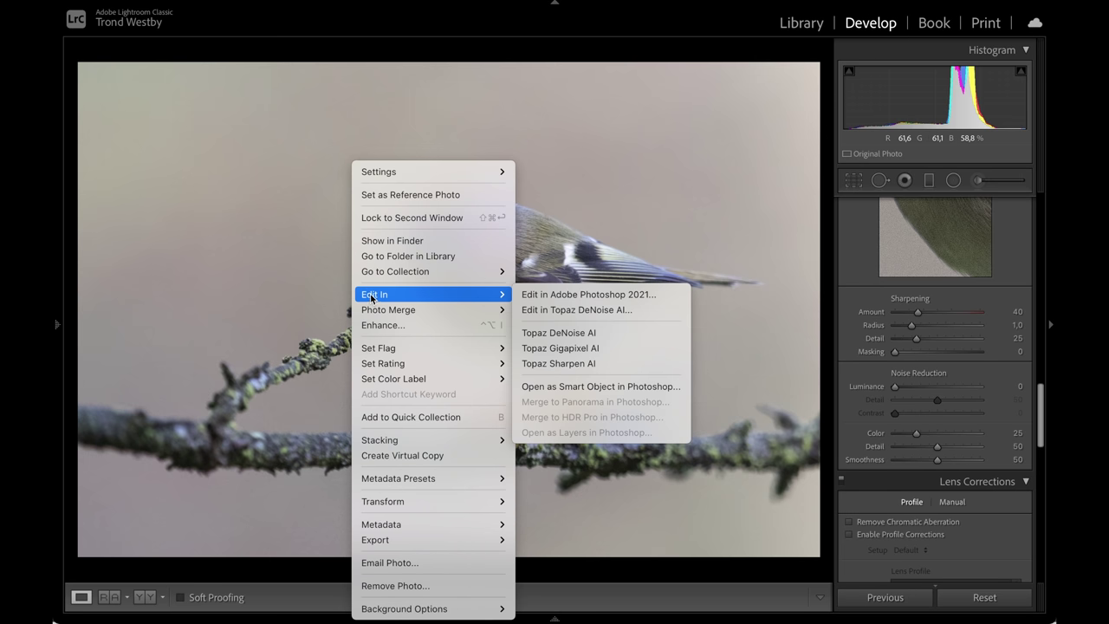
click(572, 334)
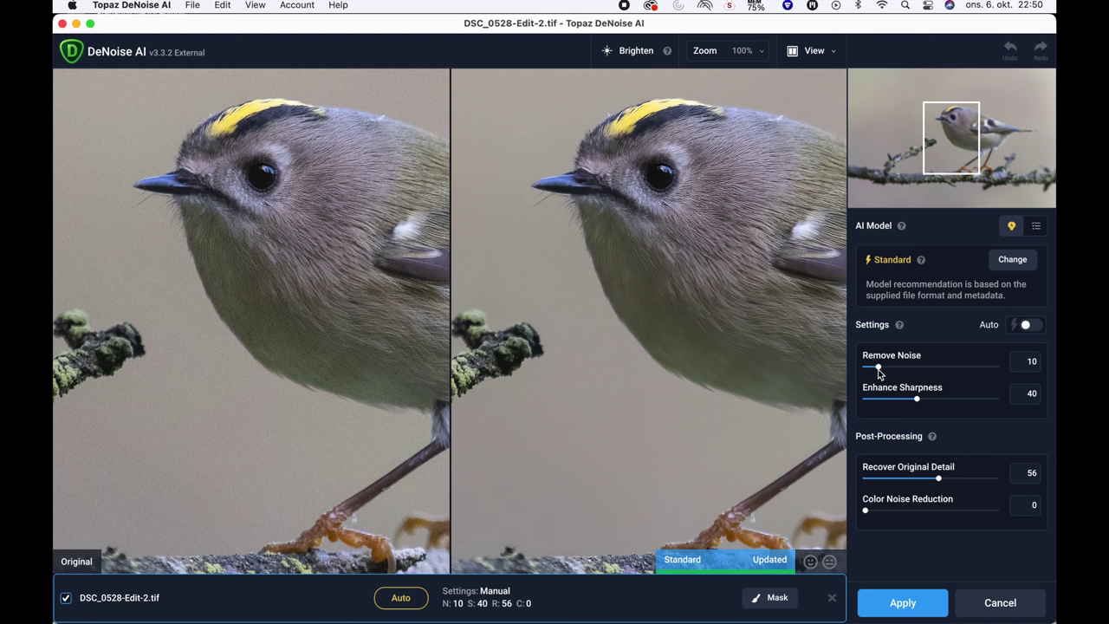
drag(879, 372, 873, 369)
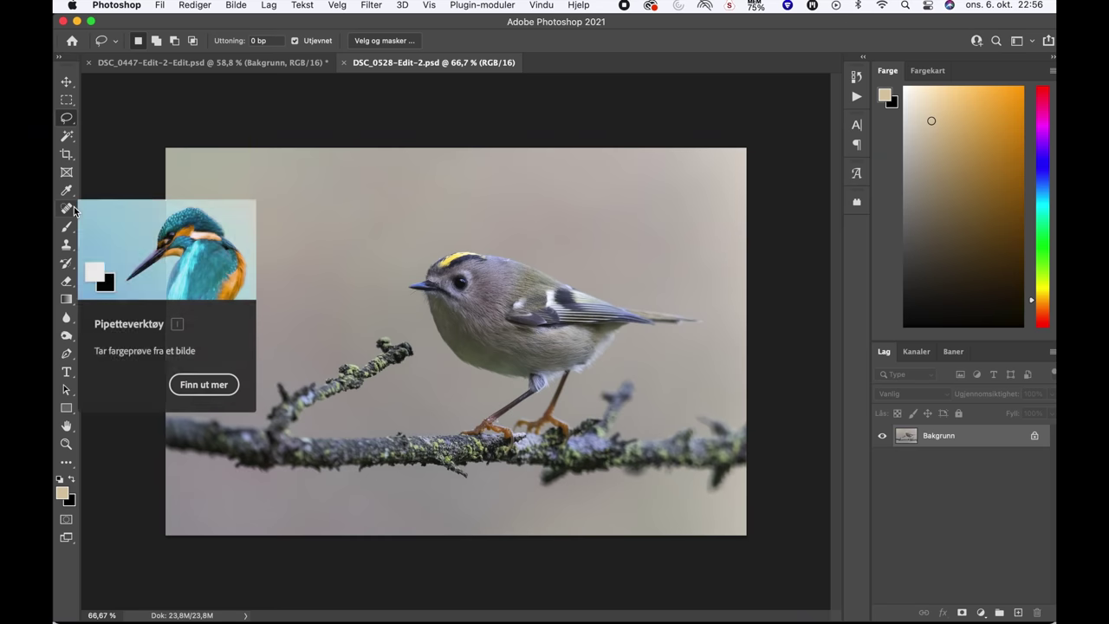
Step: With the Clone Stamp tool, paint background over the base of the left twig
click(66, 209)
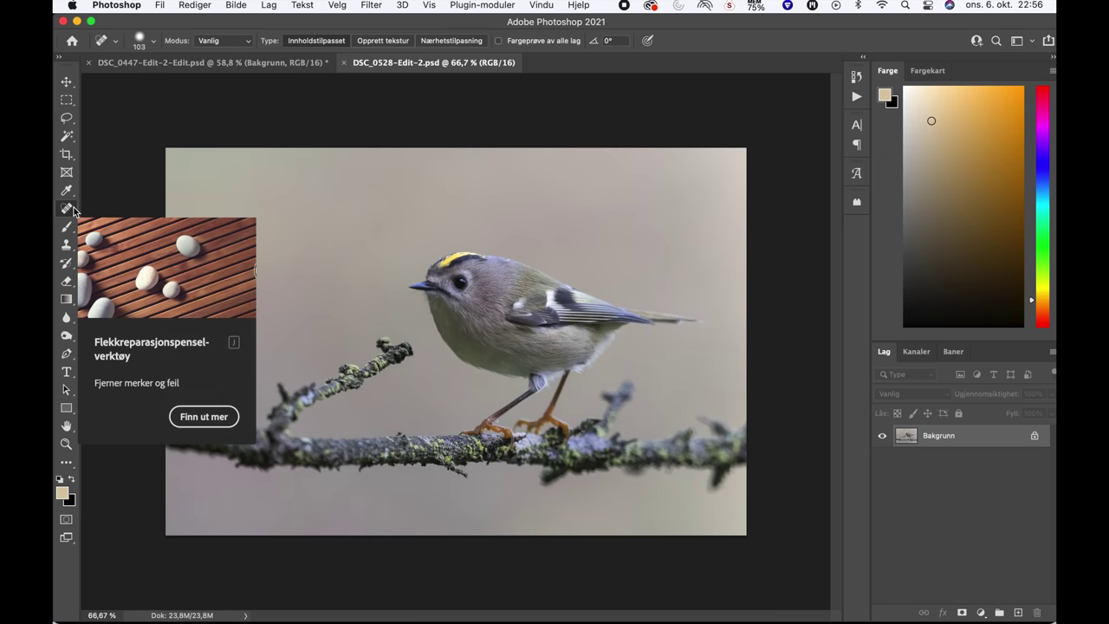
click(66, 244)
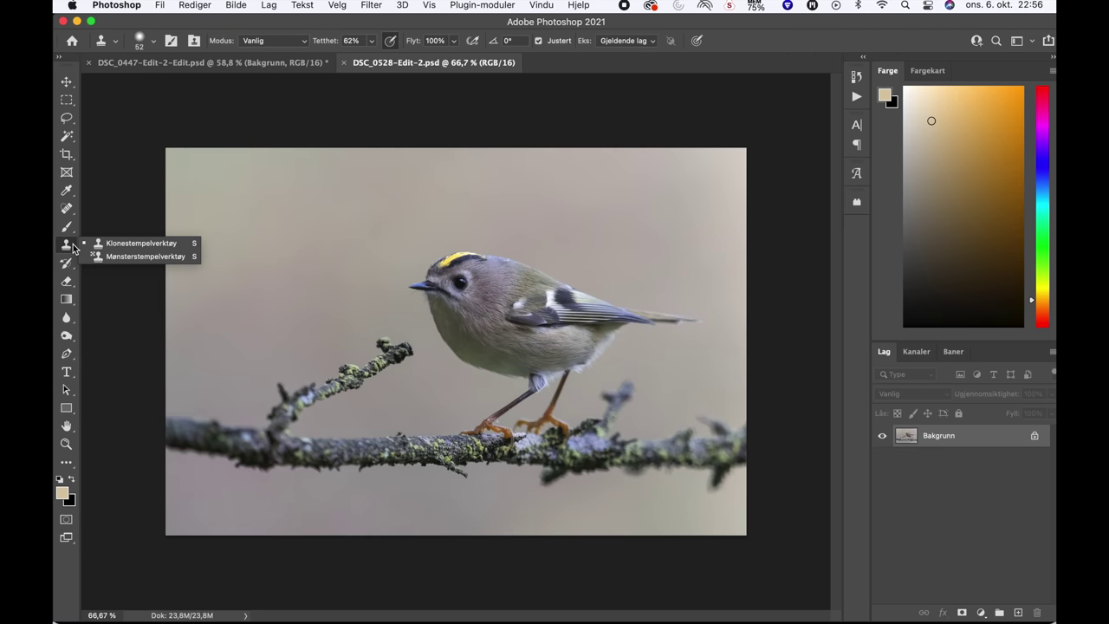
click(130, 243)
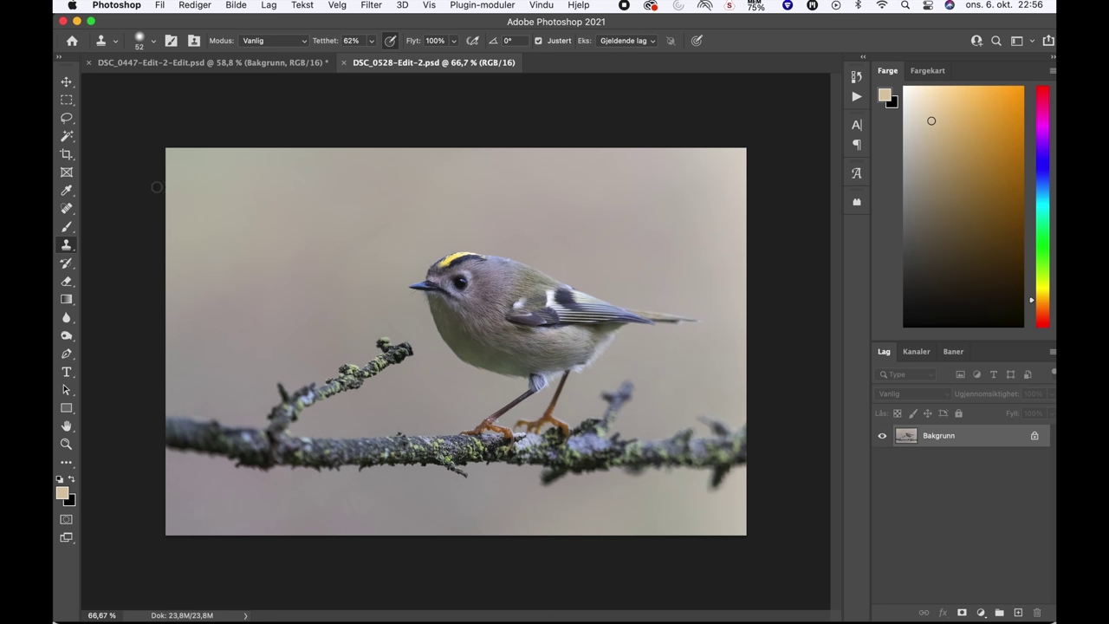
click(271, 425)
Step: Lasso the left twig and content-aware fill it with background
key(l)
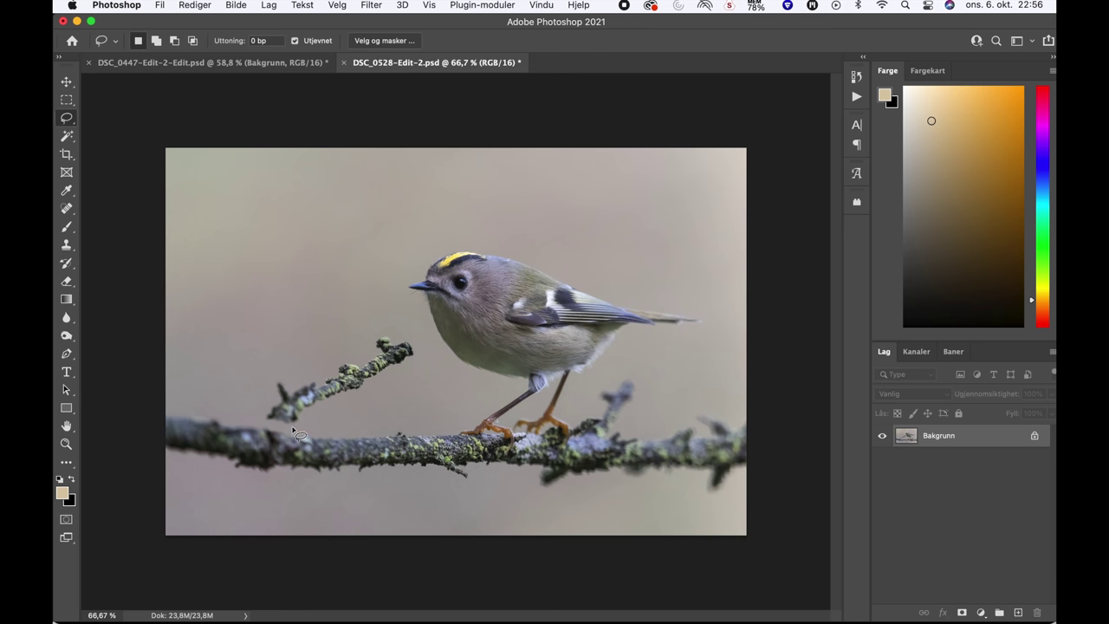
mouse_move(292, 428)
mouse_down()
mouse_move(266, 424)
mouse_move(275, 370)
mouse_move(363, 331)
mouse_move(393, 325)
mouse_move(422, 366)
mouse_up()
key(shift+BackSpace)
key(Return)
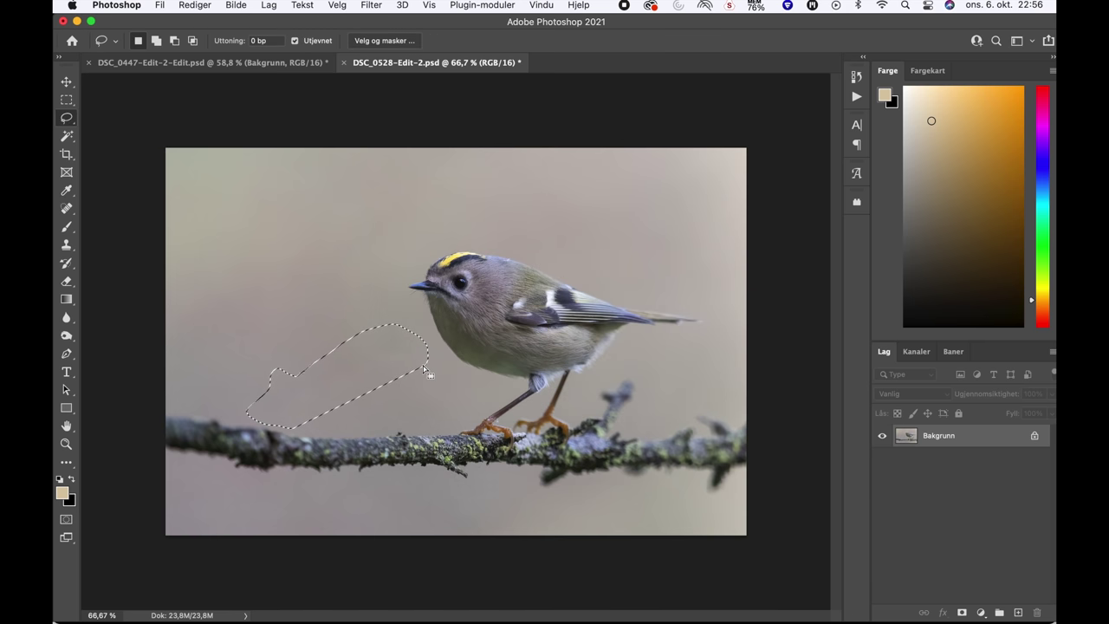
Step: Content-aware fill the twig and leftover smudge right of the bird's legs, then deselect
mouse_move(594, 386)
mouse_down()
mouse_move(617, 426)
mouse_move(596, 407)
mouse_up()
key(shift+BackSpace)
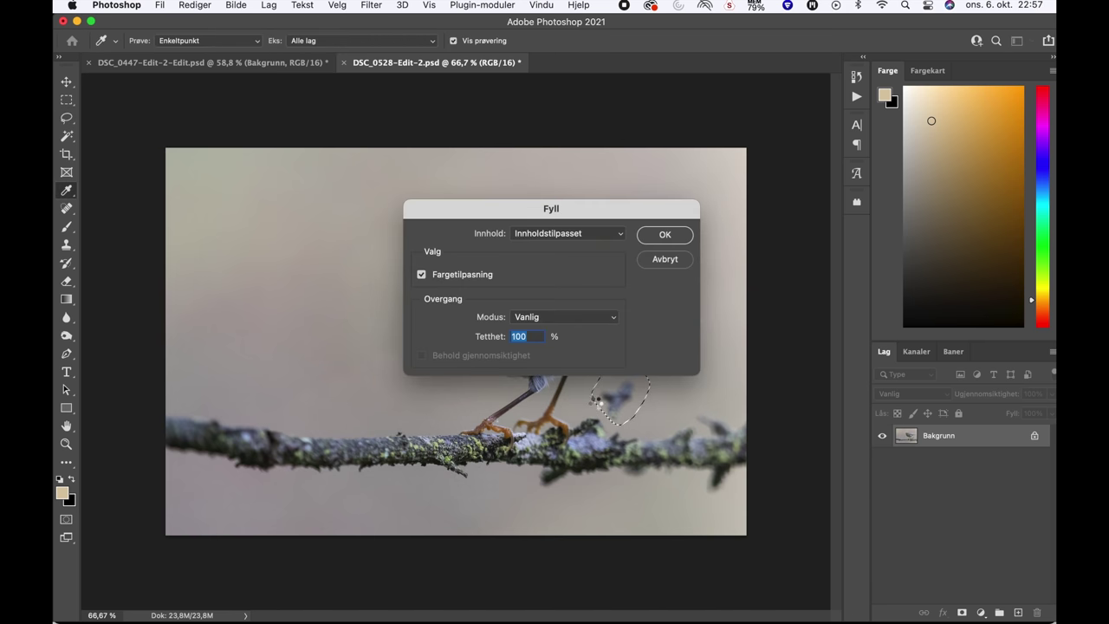
key(Return)
key(super+d)
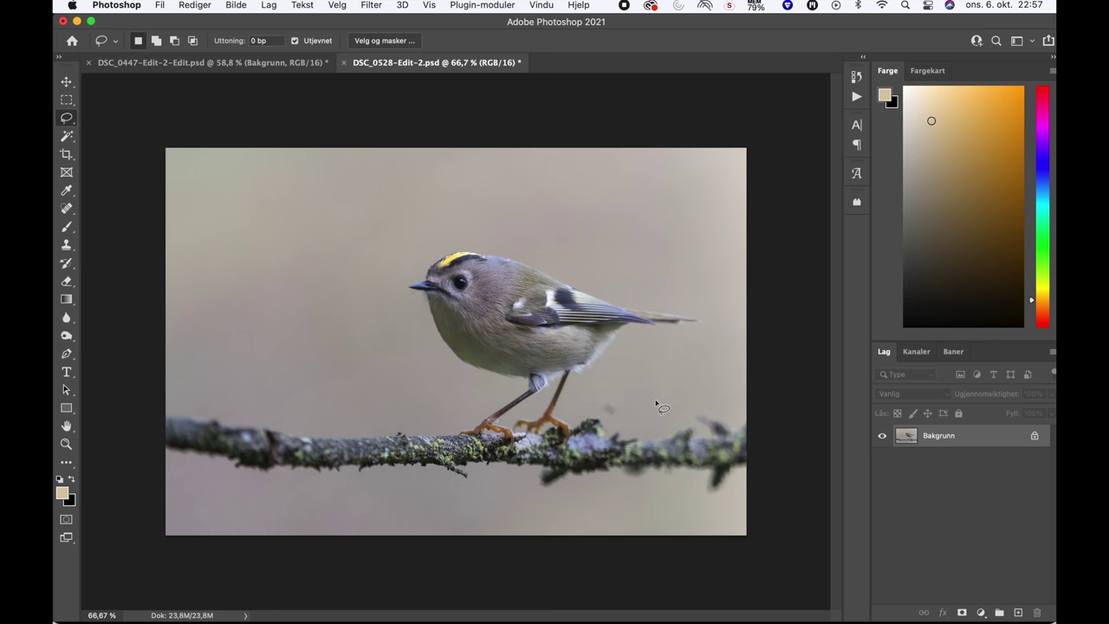
mouse_move(596, 407)
mouse_down()
mouse_move(619, 387)
mouse_move(638, 420)
mouse_up()
key(shift+BackSpace)
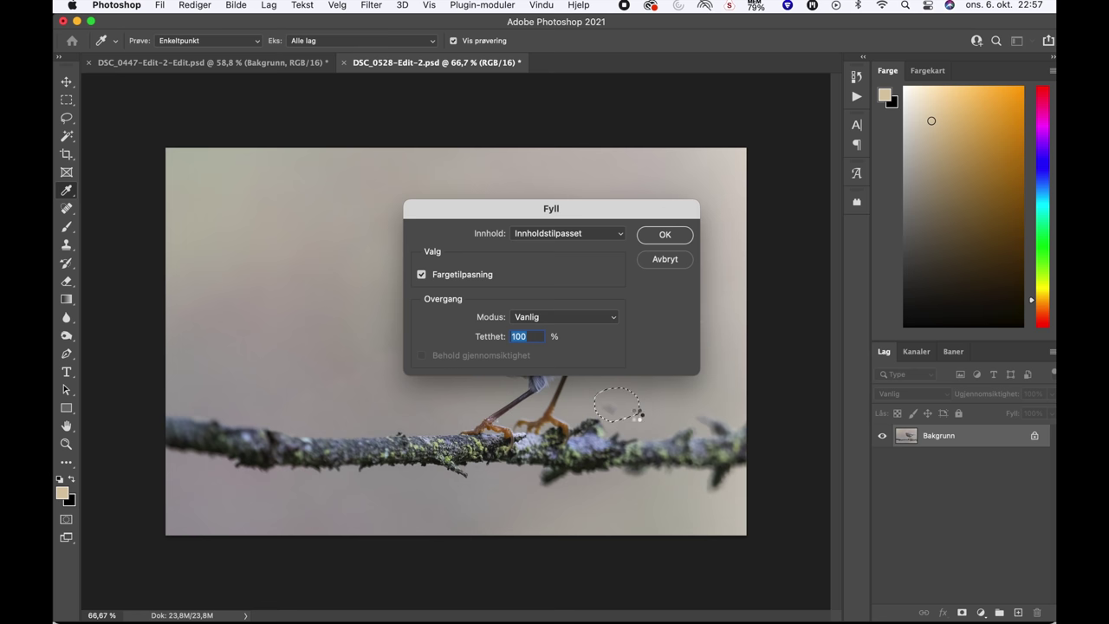
key(Return)
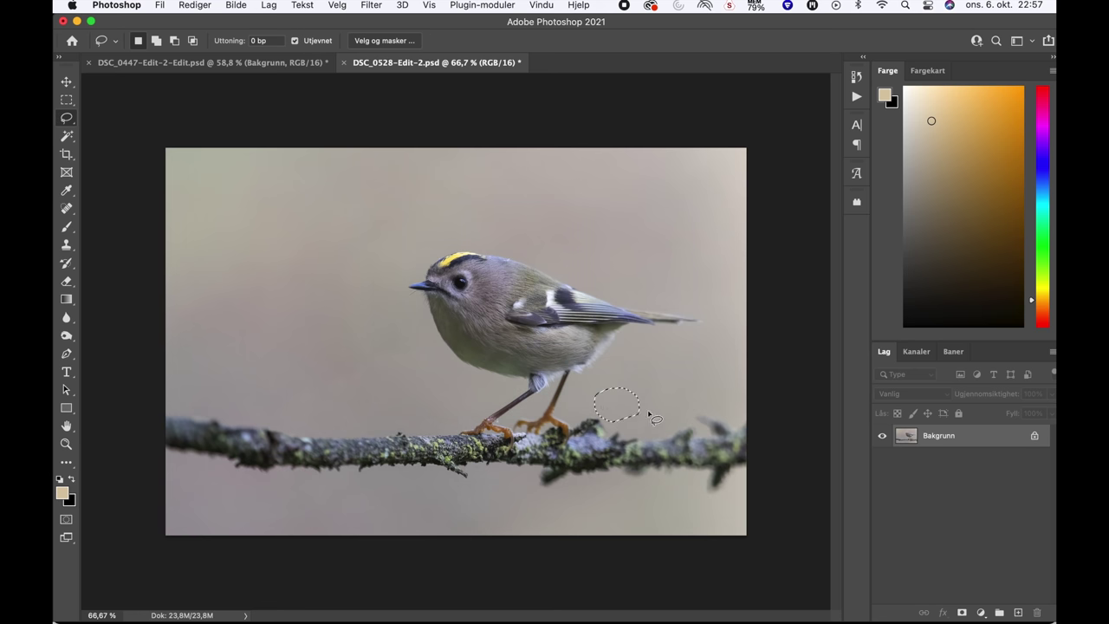
click(661, 400)
Step: Apply a red-channel Curves adjustment lifting input 211 to output 216
click(235, 5)
mouse_move(403, 43)
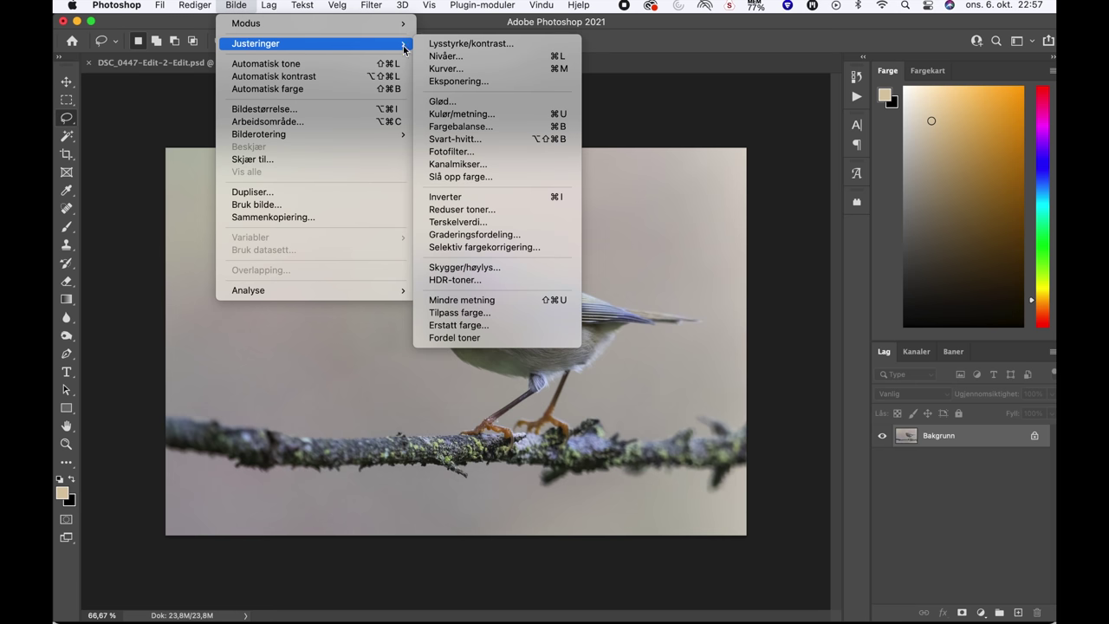
click(449, 68)
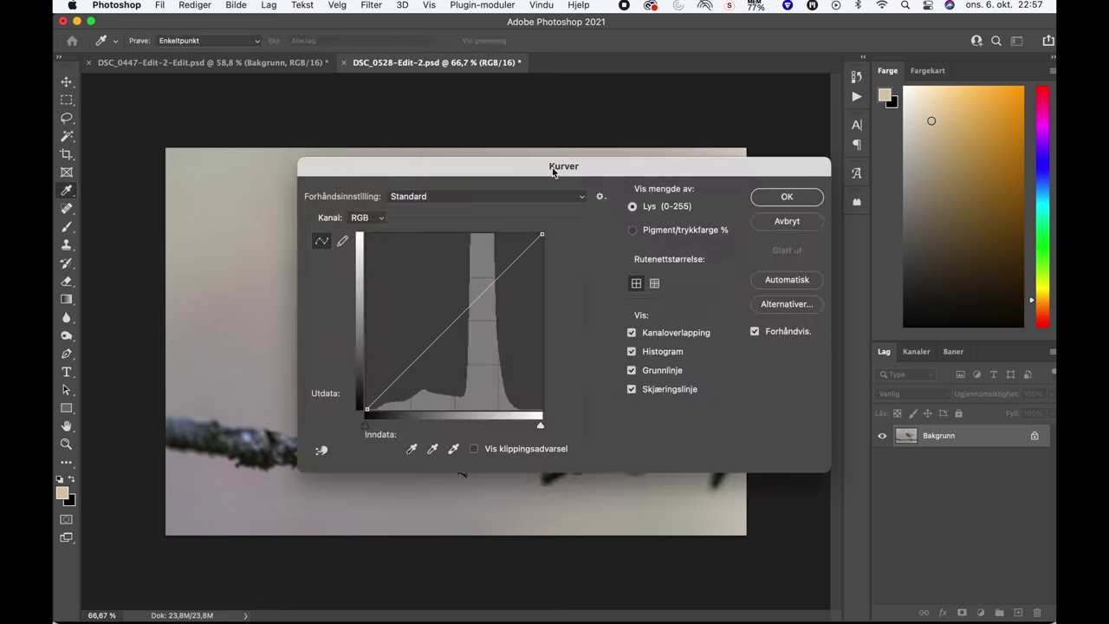
drag(553, 171, 924, 164)
click(736, 211)
click(750, 224)
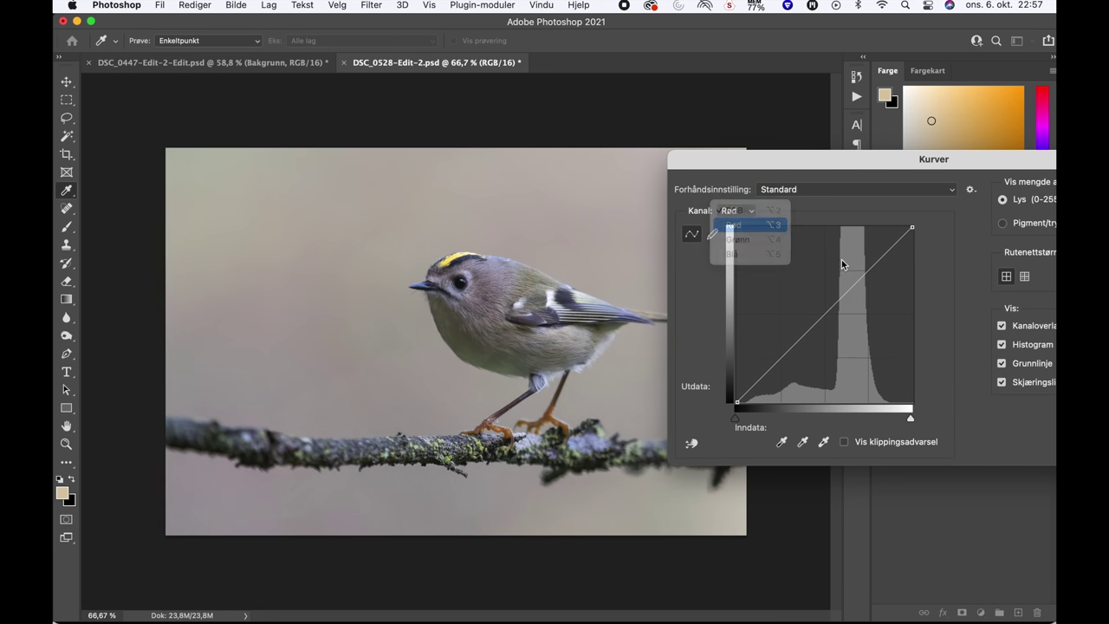
click(882, 255)
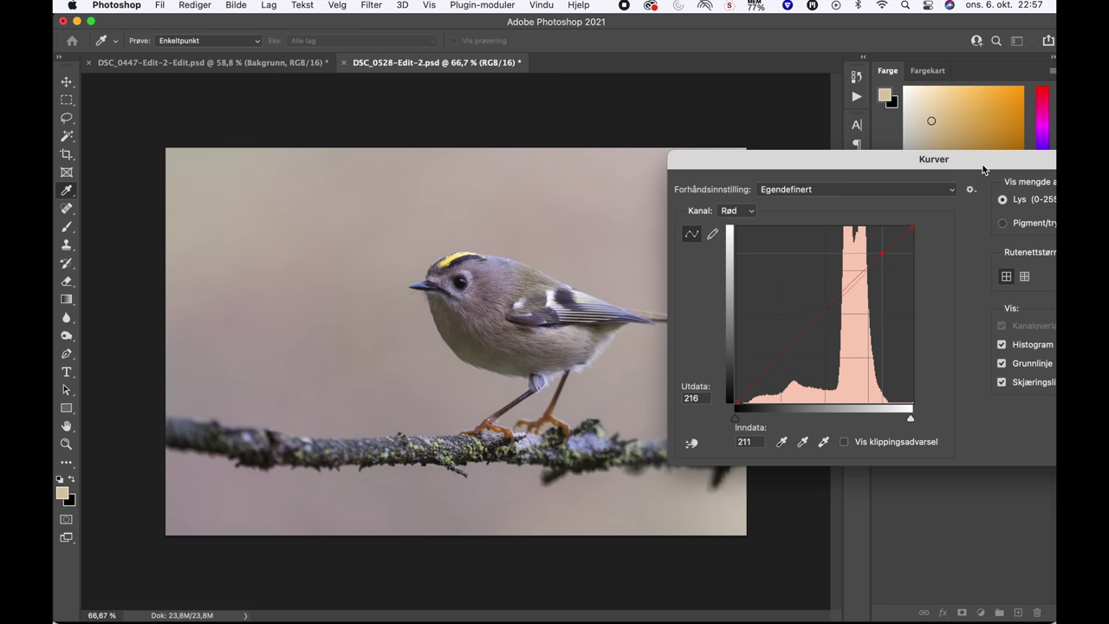
drag(983, 171, 141, 150)
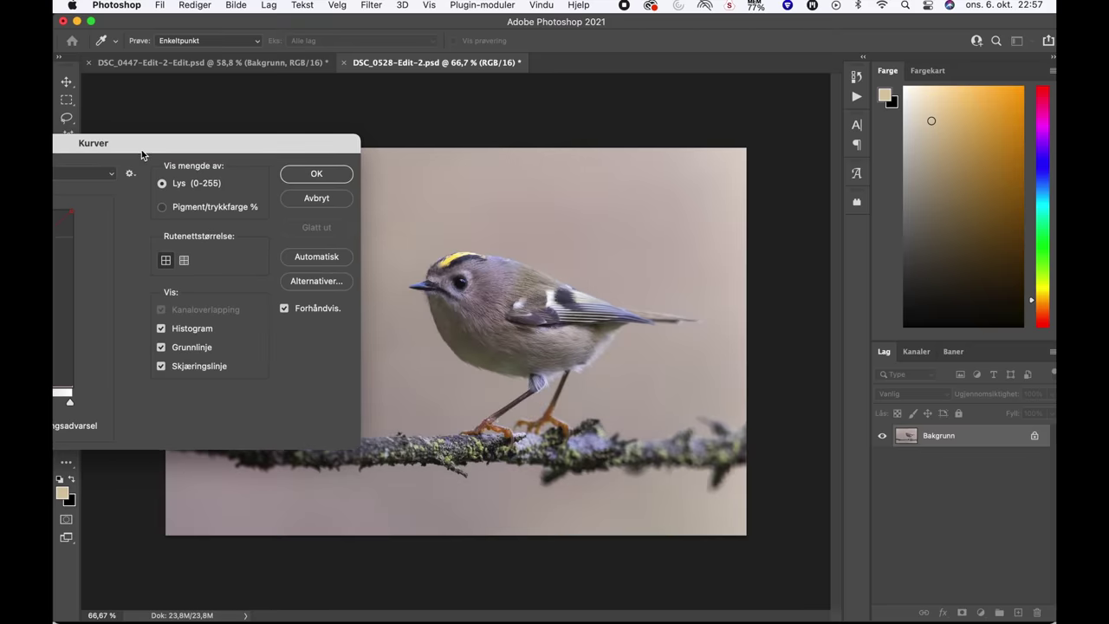
click(286, 310)
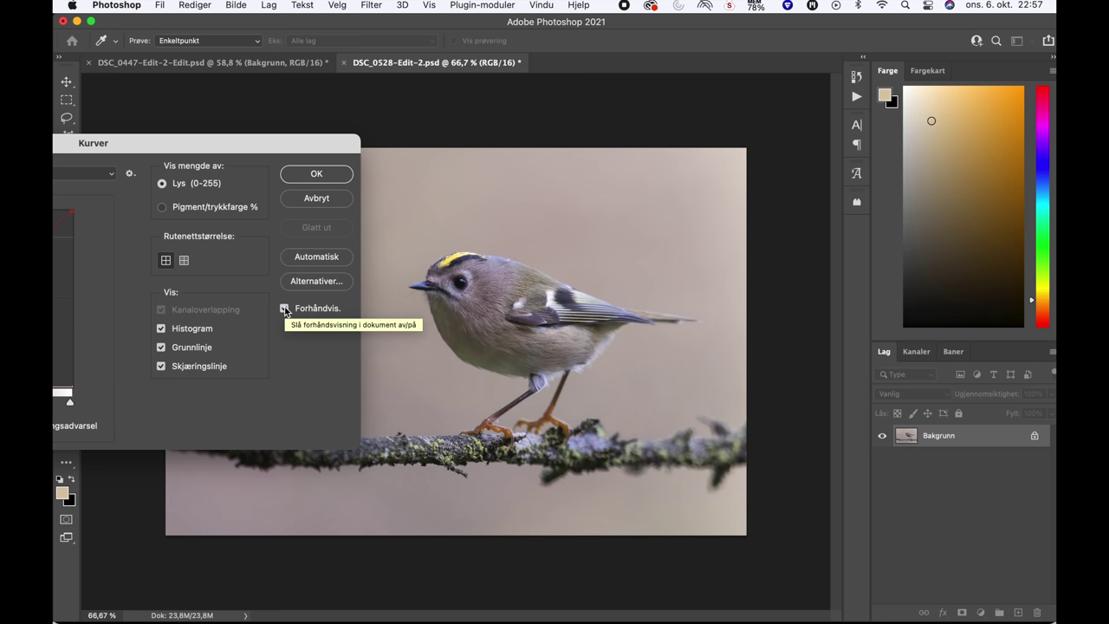
click(312, 177)
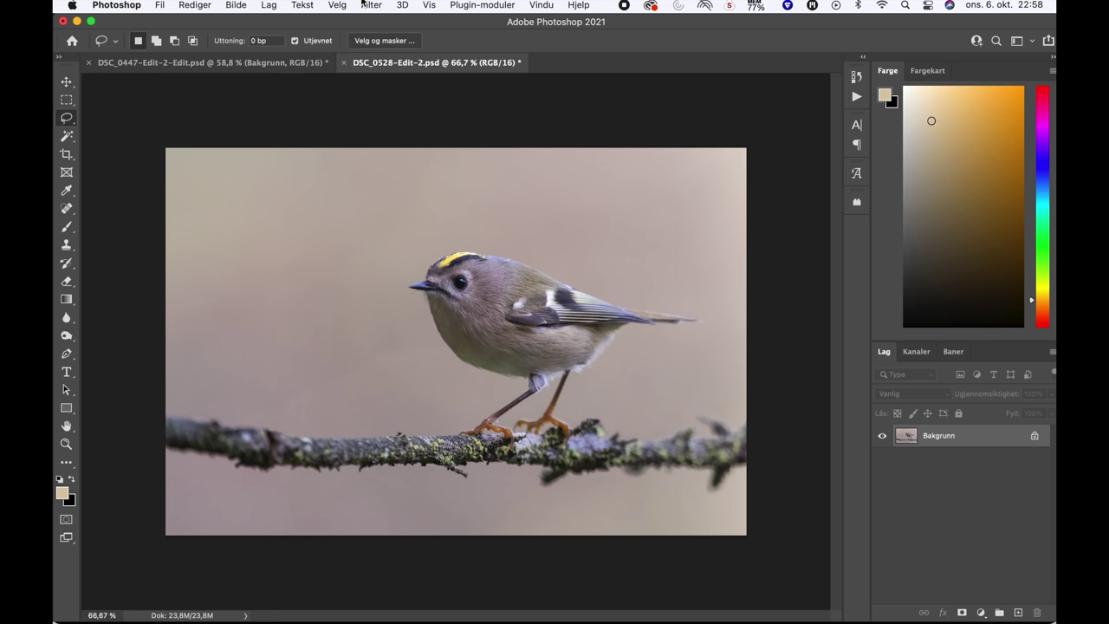
Step: Apply Smart Sharpen with Amount 74%, Radius 0.2 px and Reduce Noise 10%
click(363, 5)
mouse_move(456, 236)
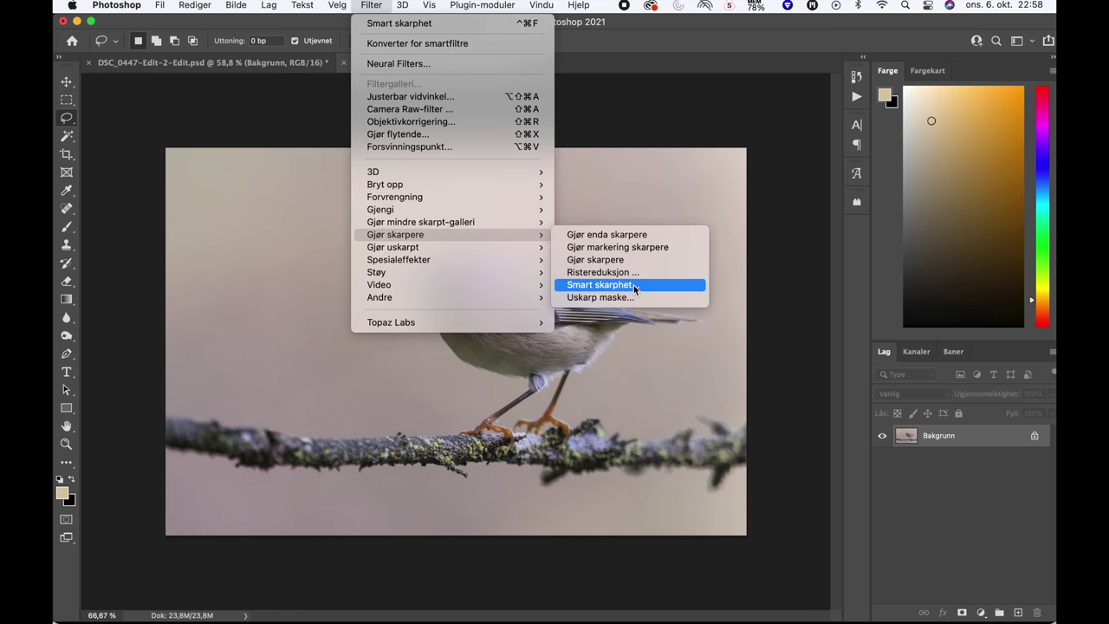
click(633, 285)
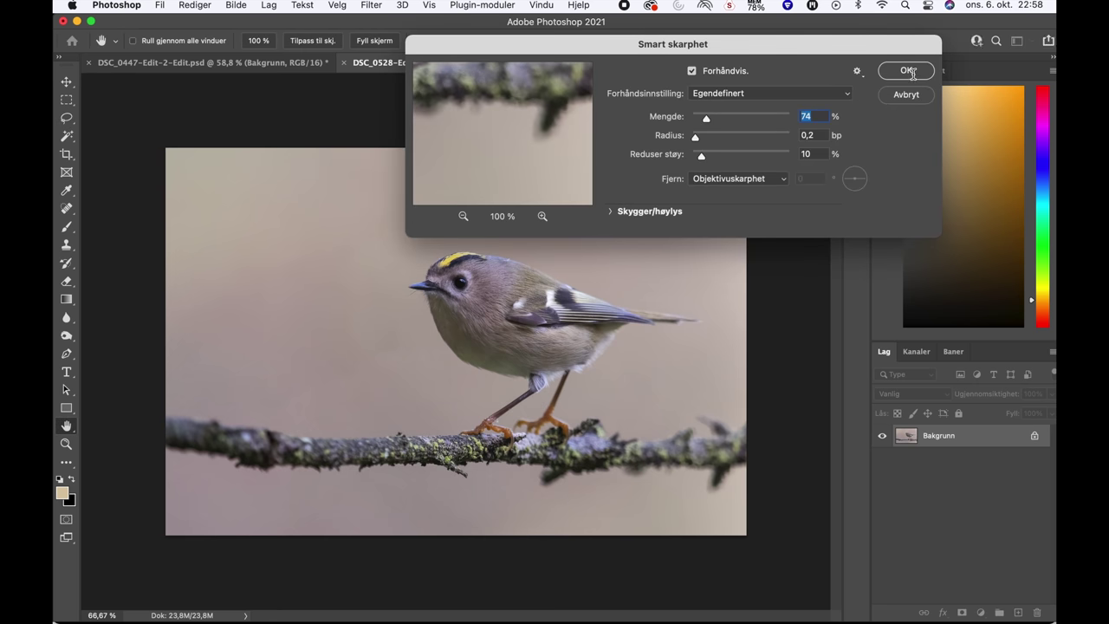
click(914, 76)
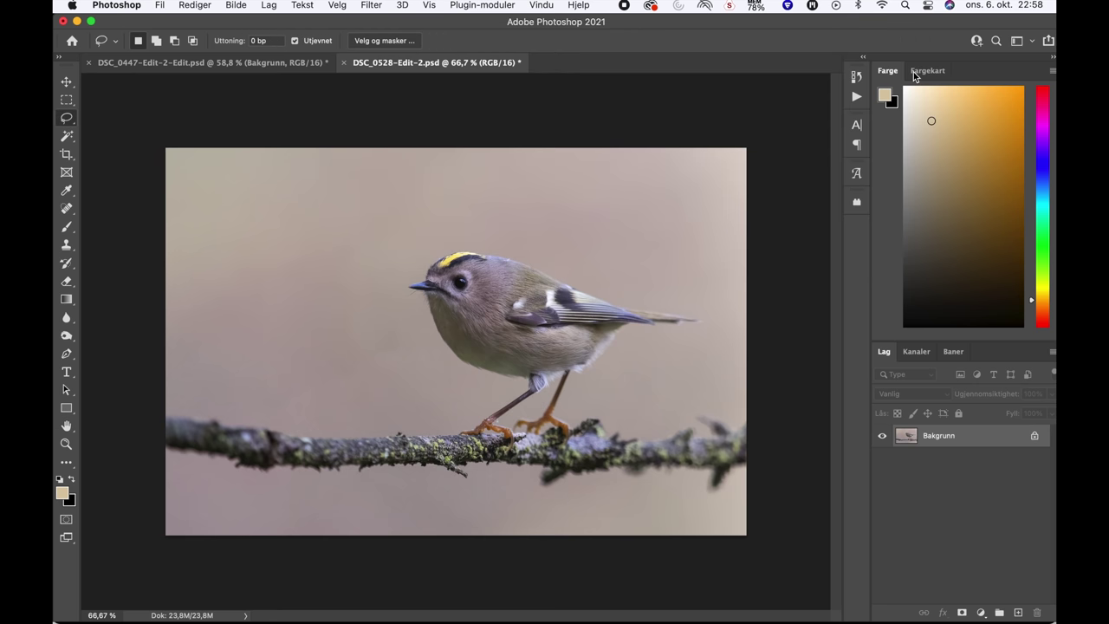
Step: Apply an RGB curve raising input 195 to 198, anchored by a point near 71
key(super+m)
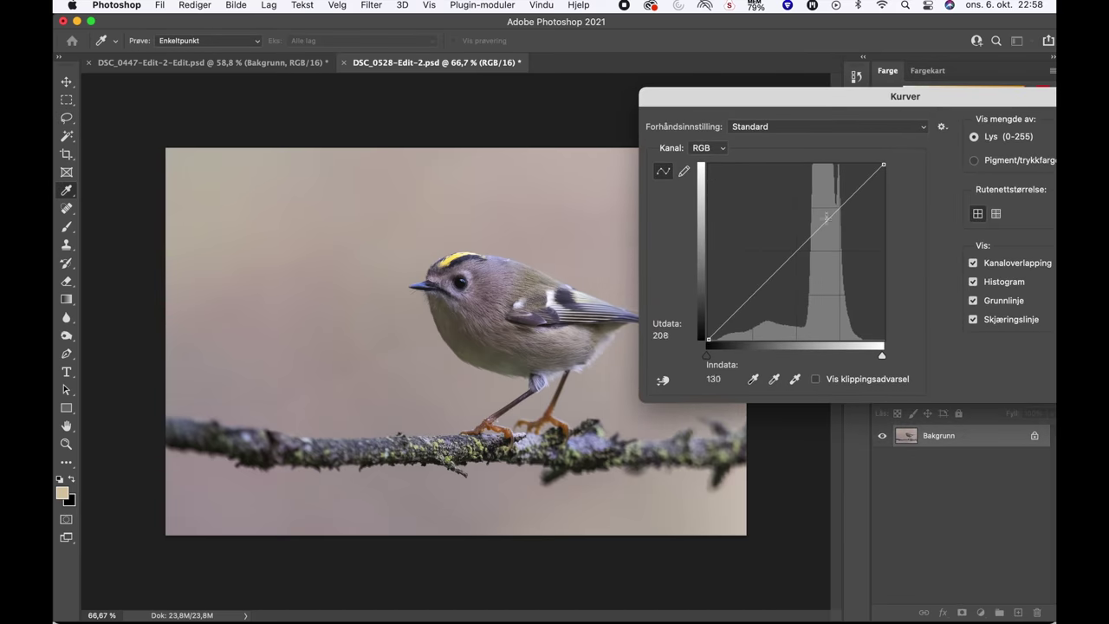
click(842, 202)
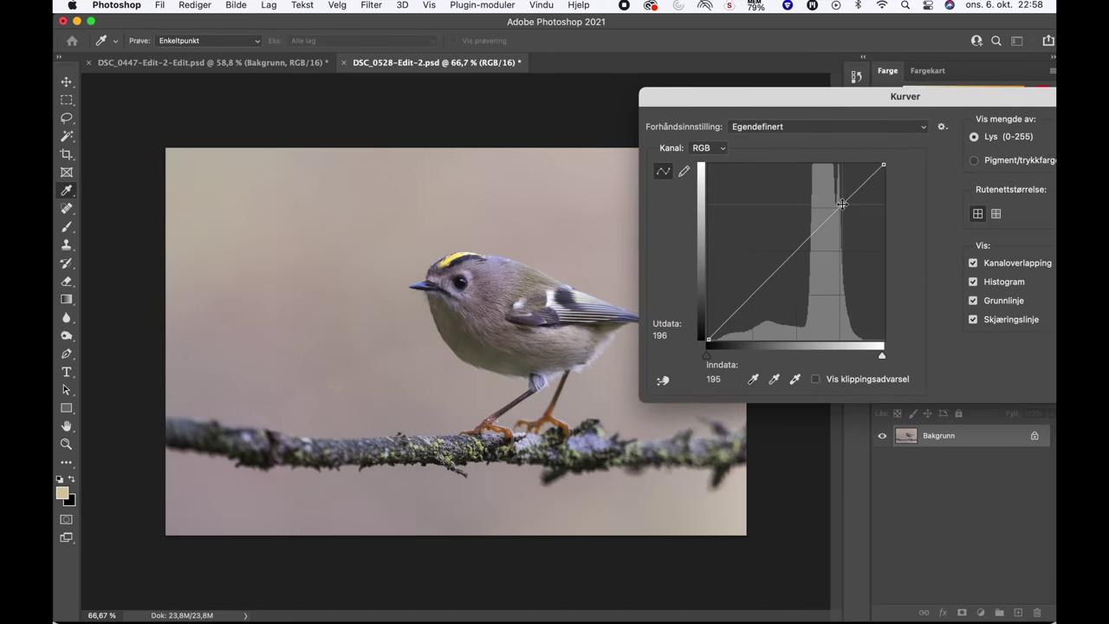
key(Up)
key(Up)
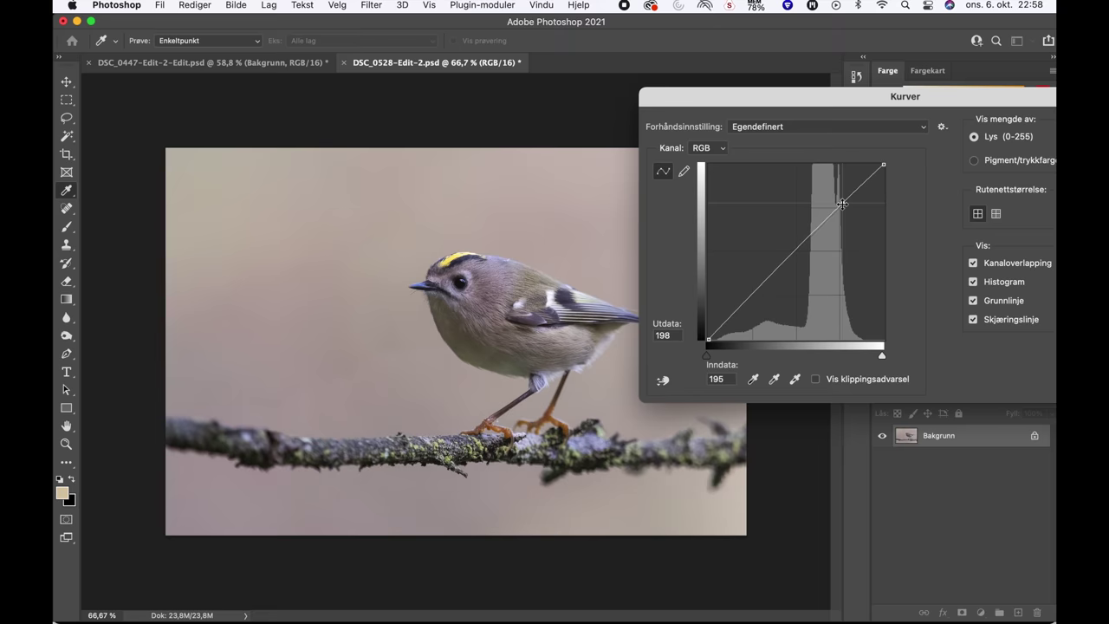
click(757, 288)
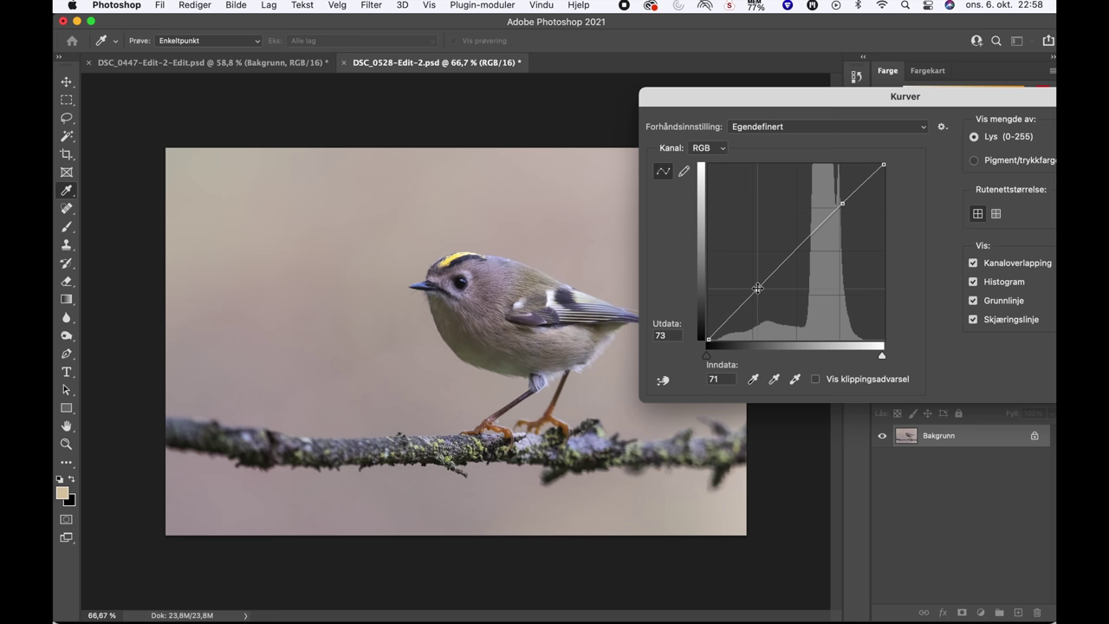
key(Down)
key(Down)
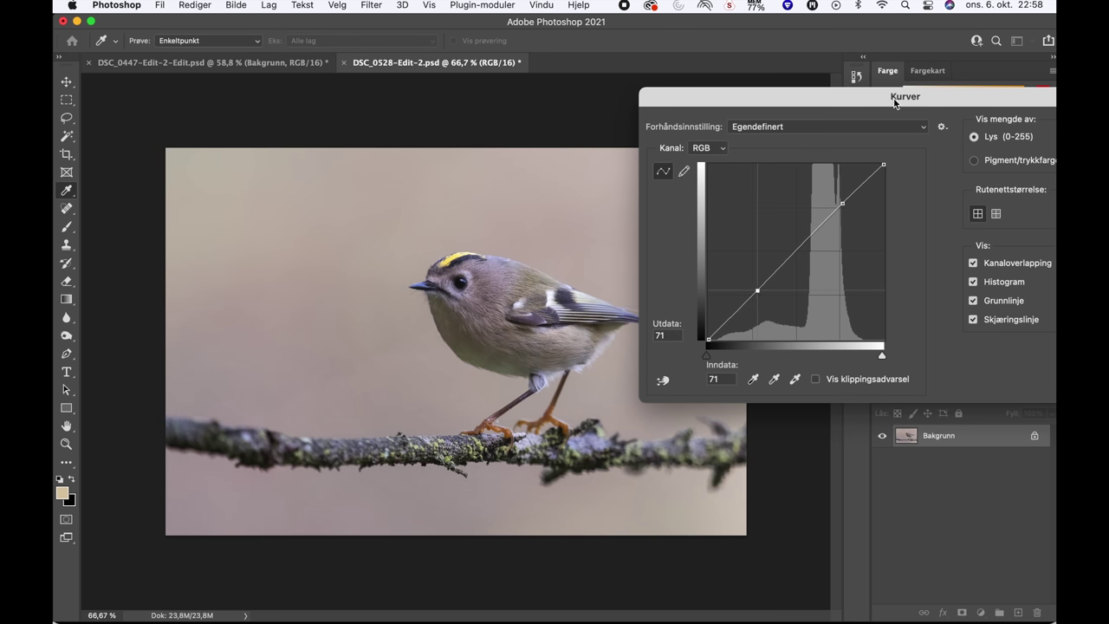
drag(894, 102, 52, 61)
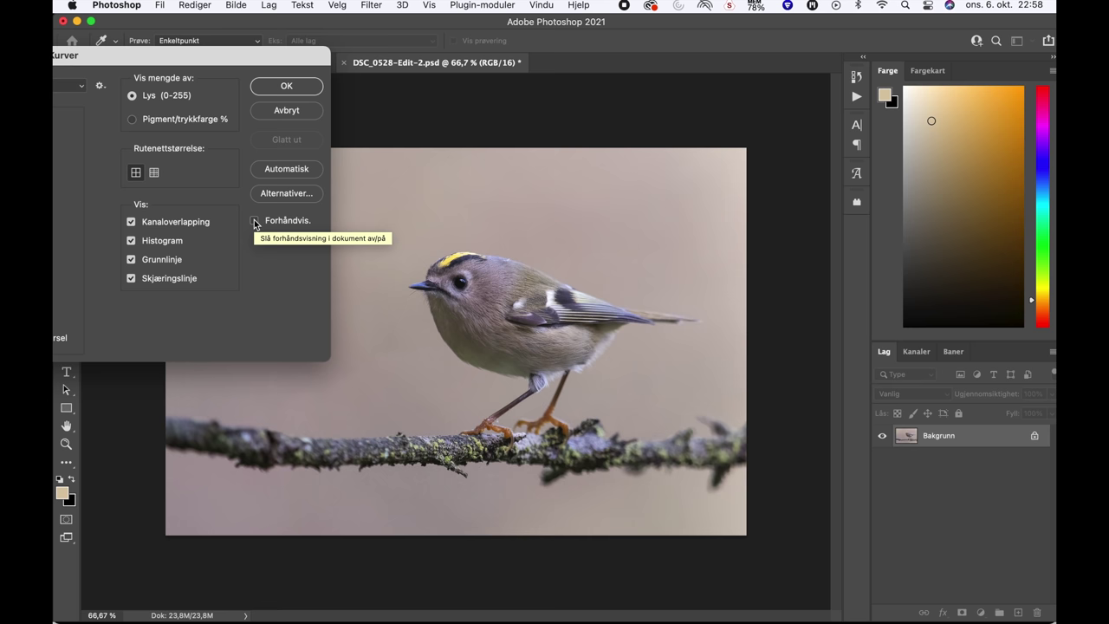
key(Return)
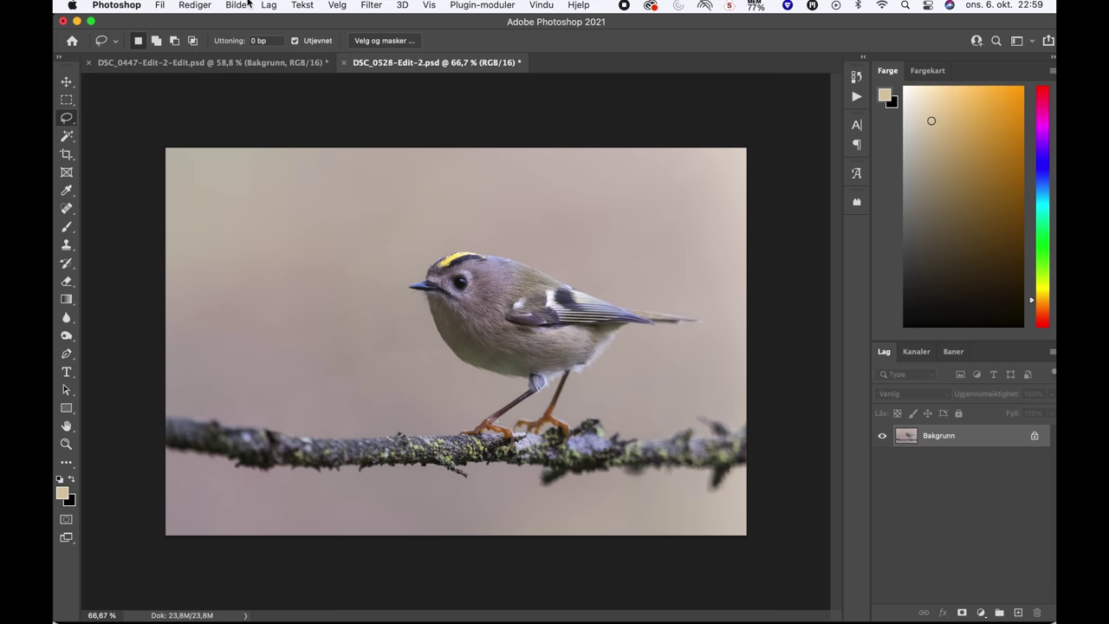
Step: Set the canvas size to 27 cm wide by 20 cm high
click(248, 4)
click(260, 116)
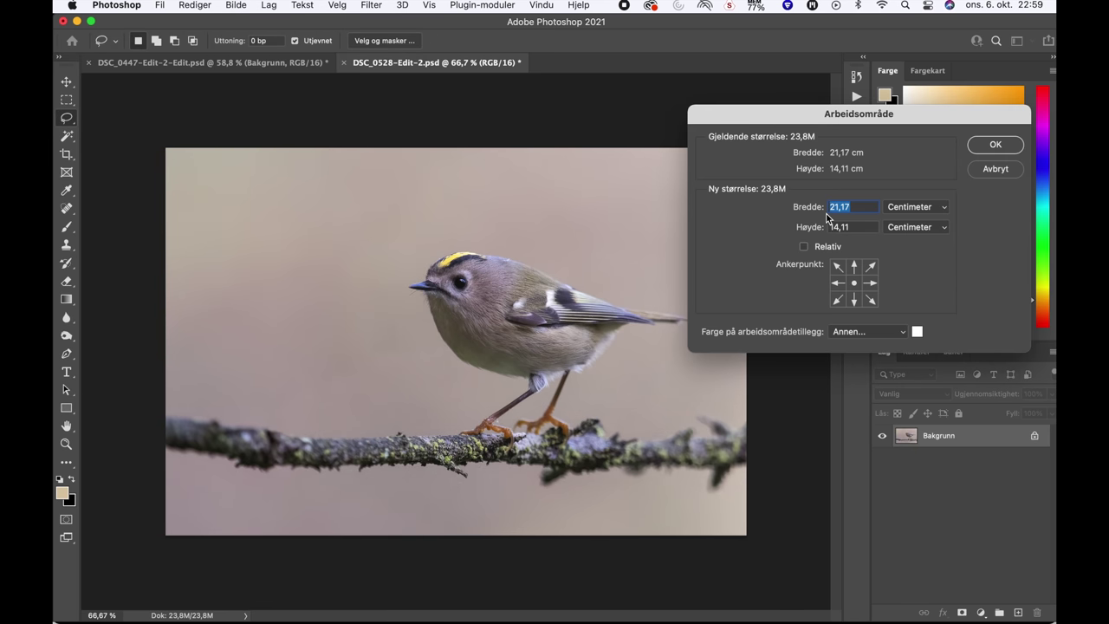
text(27)
key(Tab)
text(20)
key(Return)
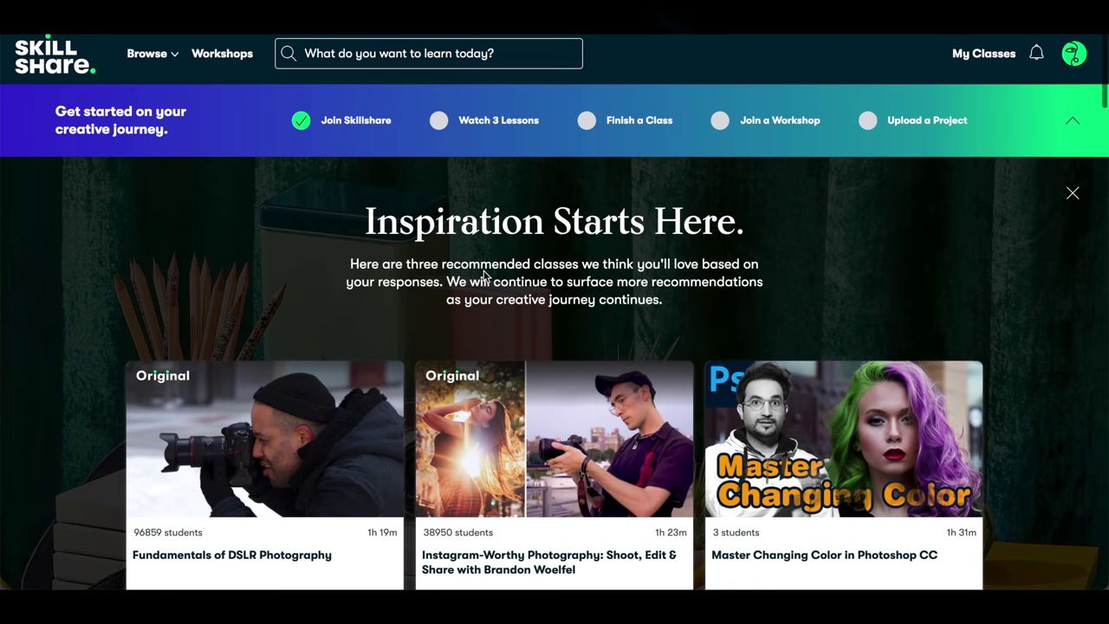
Step: Open Skillshare's Music category and scroll down to the Featured Music Classes
scroll(486, 278, down, 3)
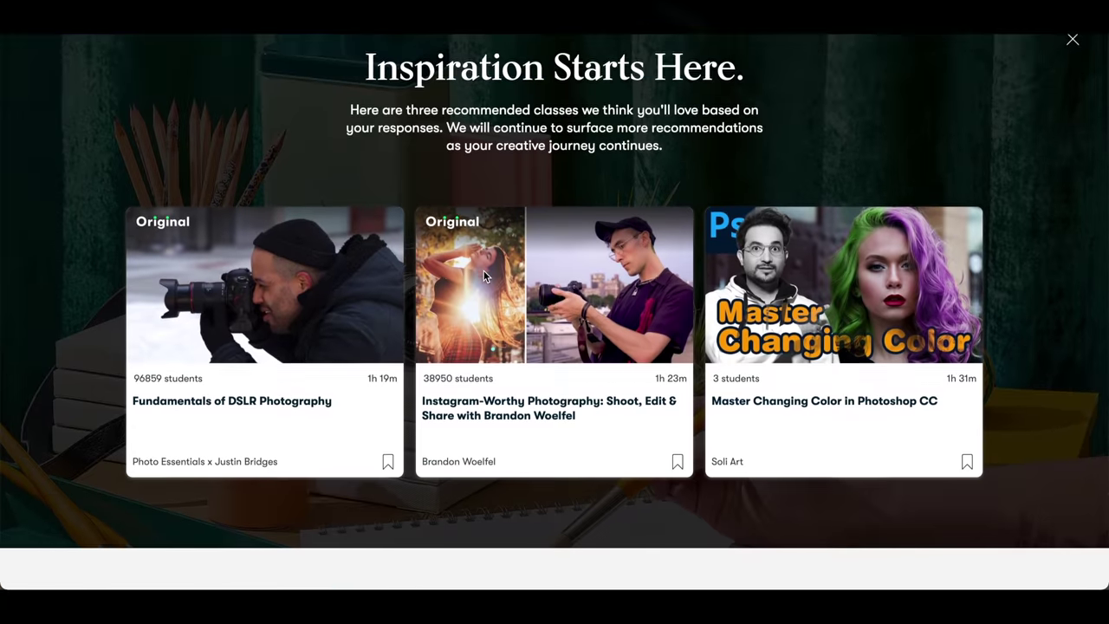
scroll(483, 276, down, 4)
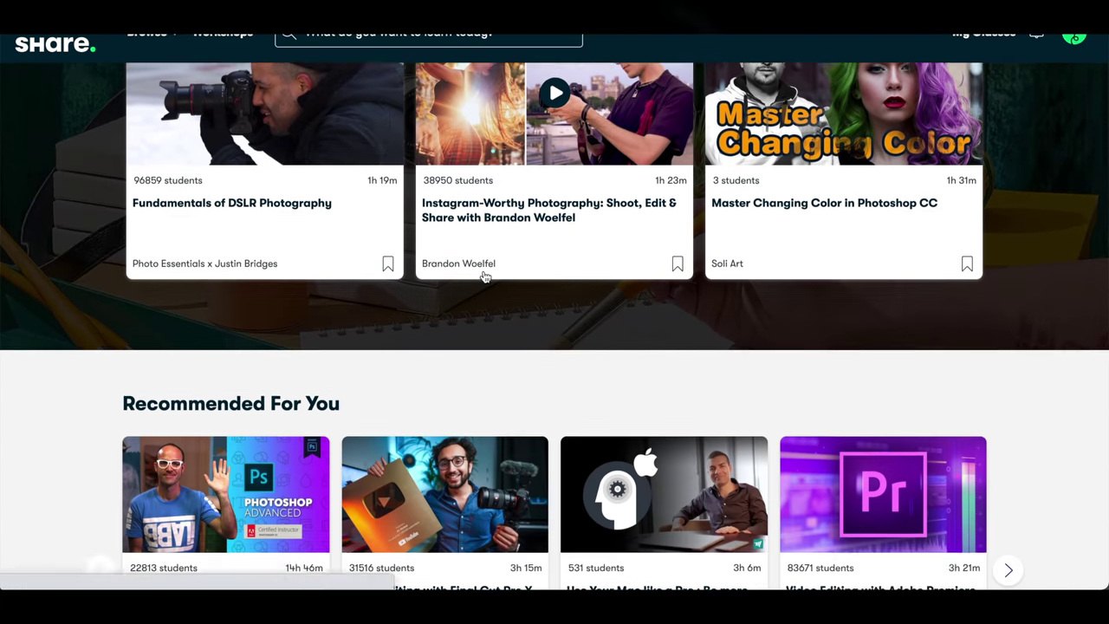
scroll(484, 276, down, 8)
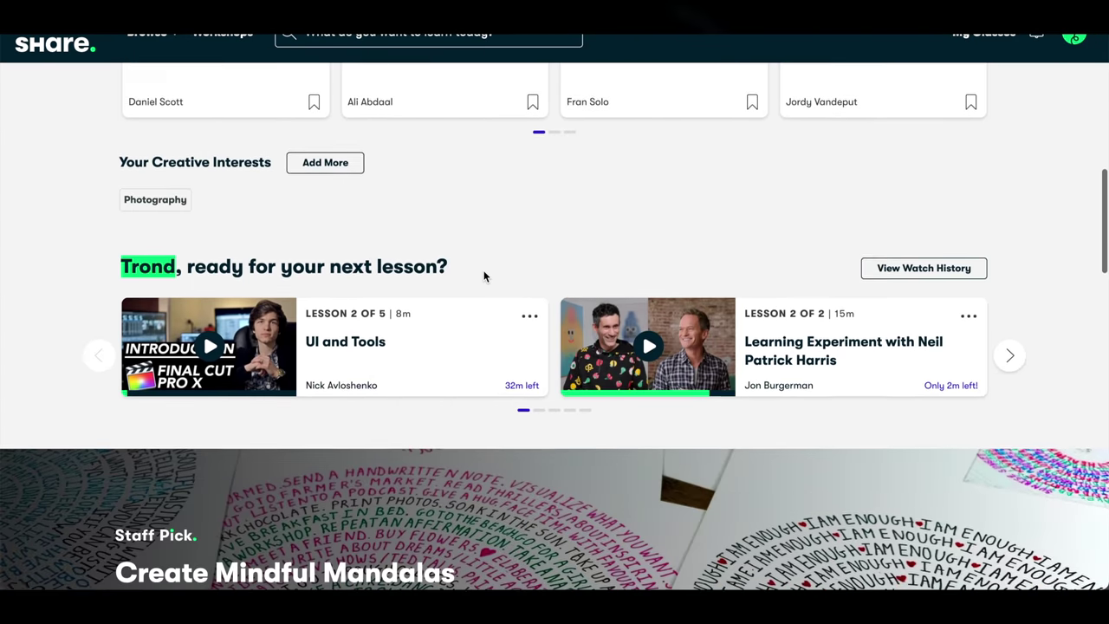
scroll(484, 275, down, 3)
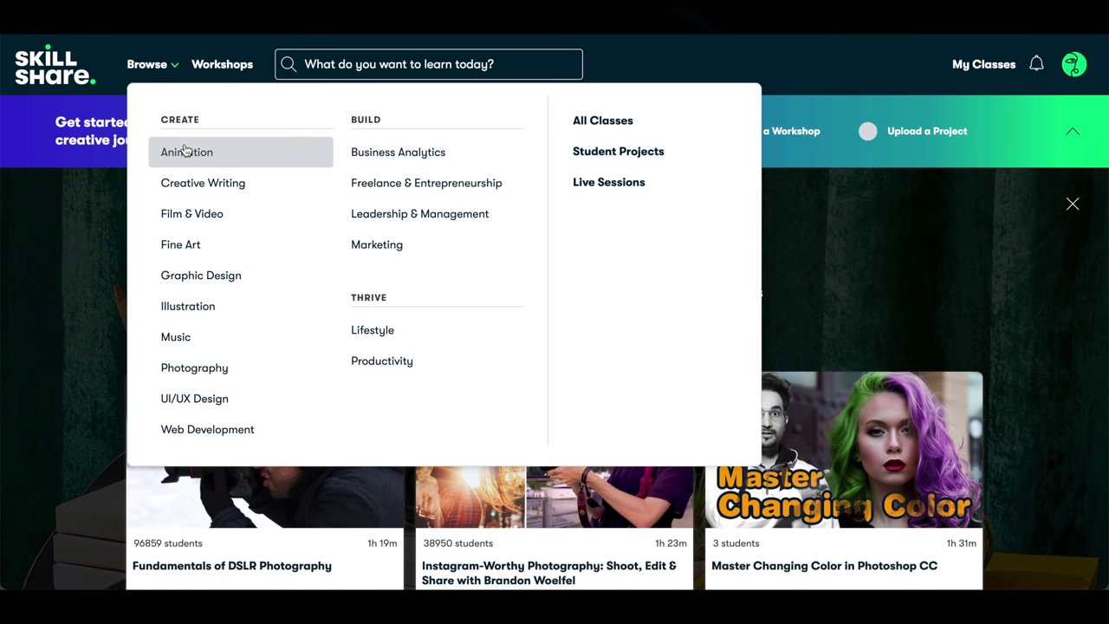
click(189, 338)
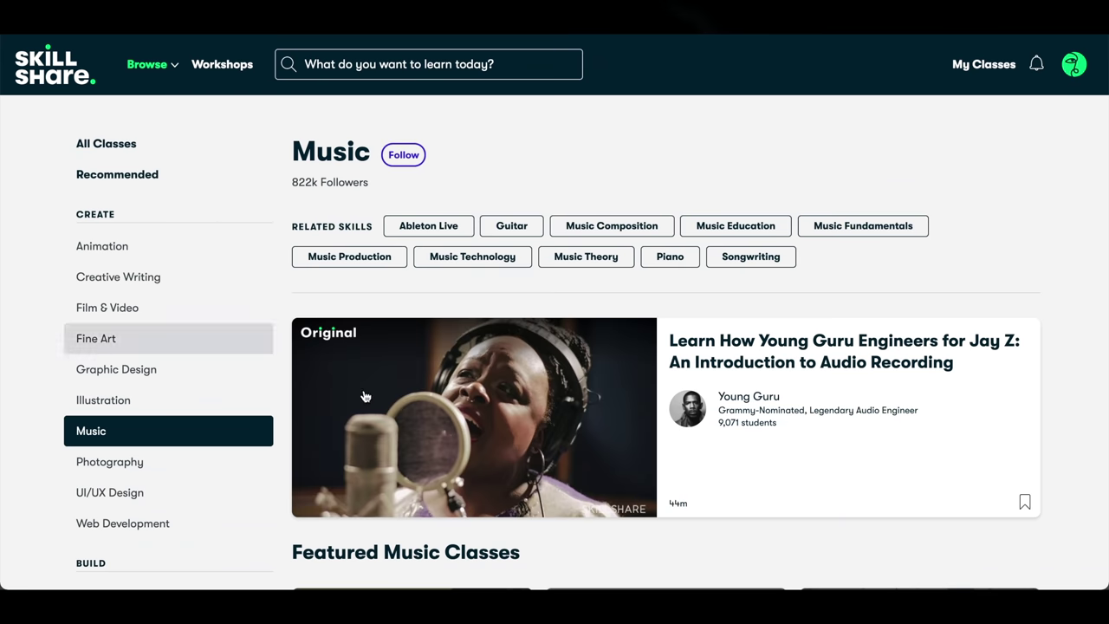
scroll(381, 407, down, 3)
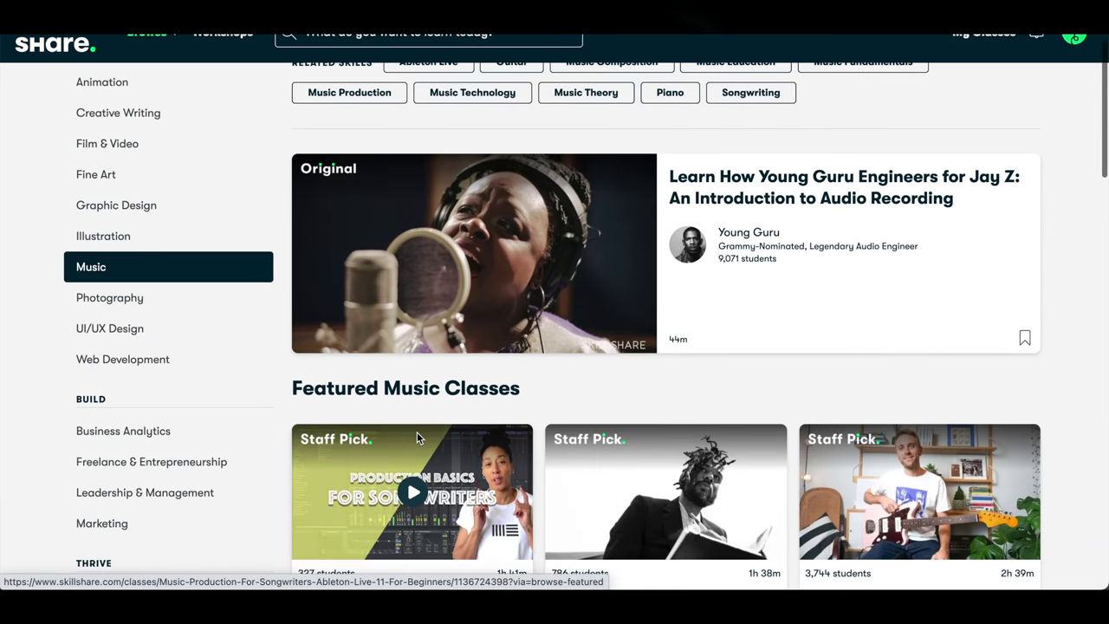